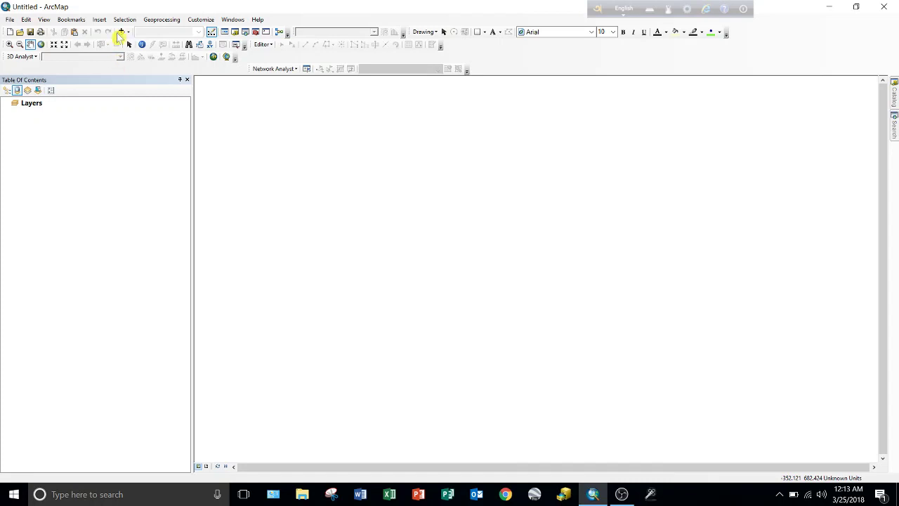
Add the elevation raster 36002050PAN_dem.tif from the 36002050PAN_dem folder to the map
click(121, 32)
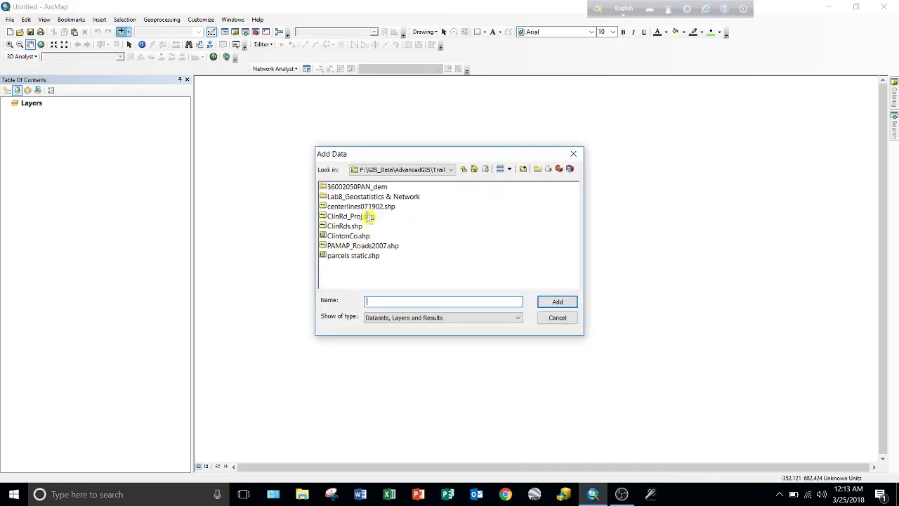
double_click(365, 186)
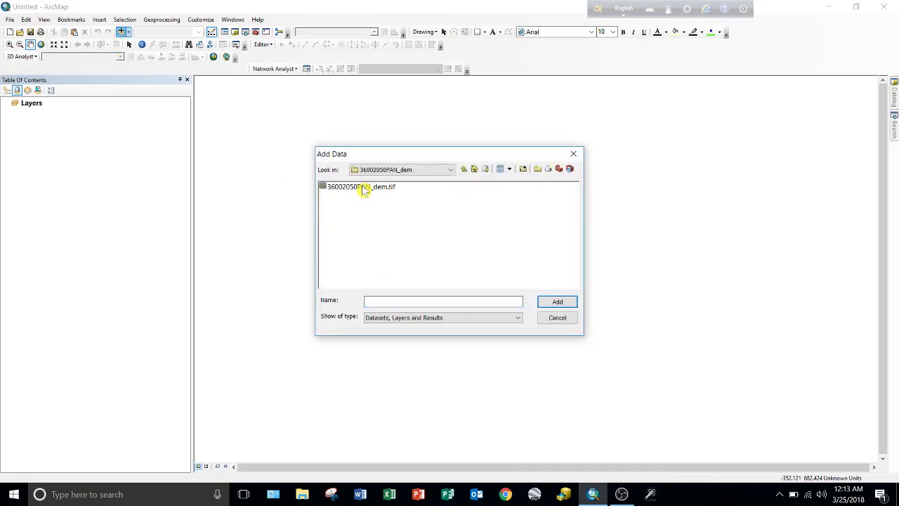
click(365, 187)
click(557, 302)
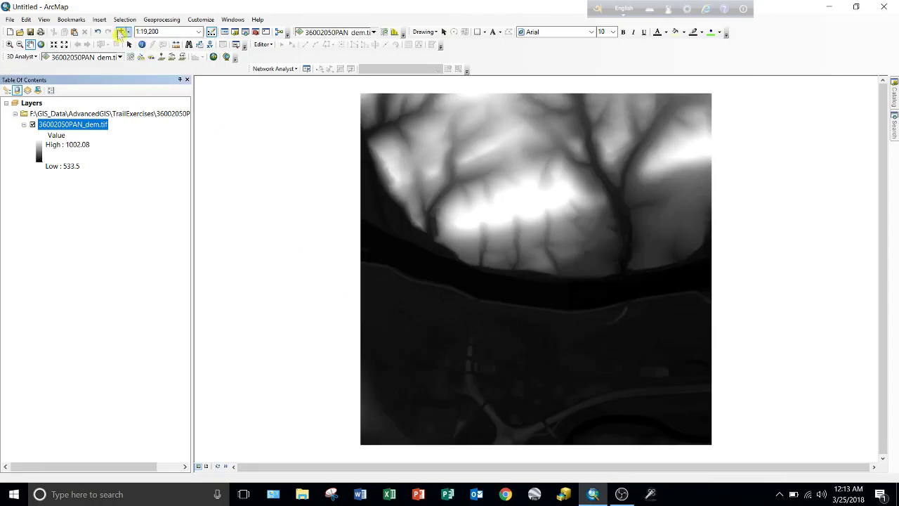
Add the ClintonCo.shp shapefile from the TrailExercises folder to the map
click(122, 33)
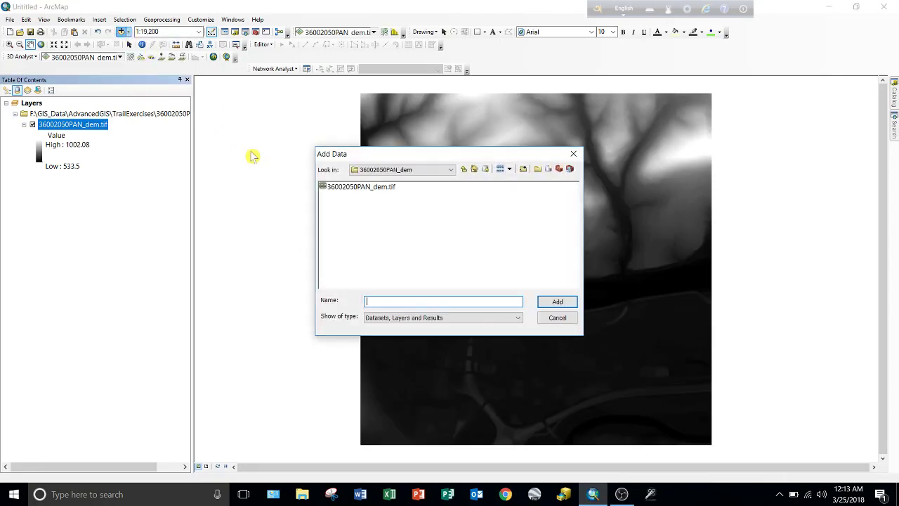
click(464, 170)
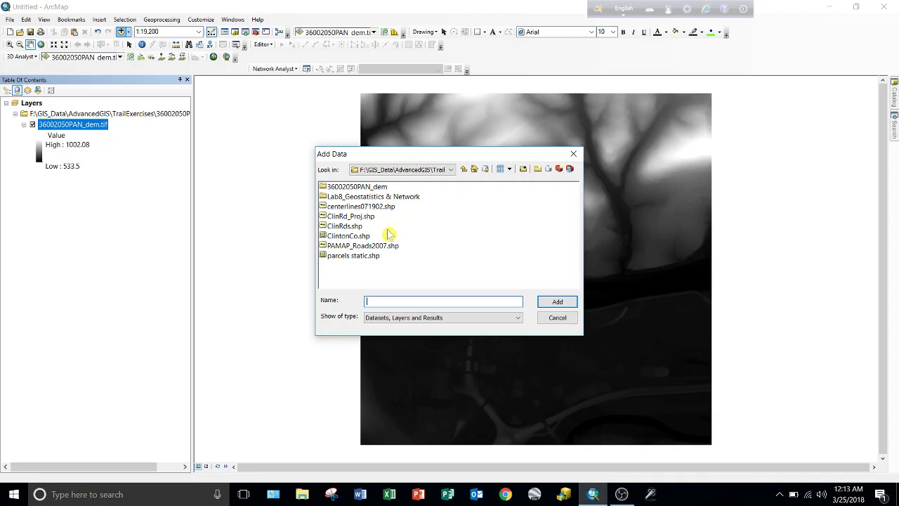
click(349, 236)
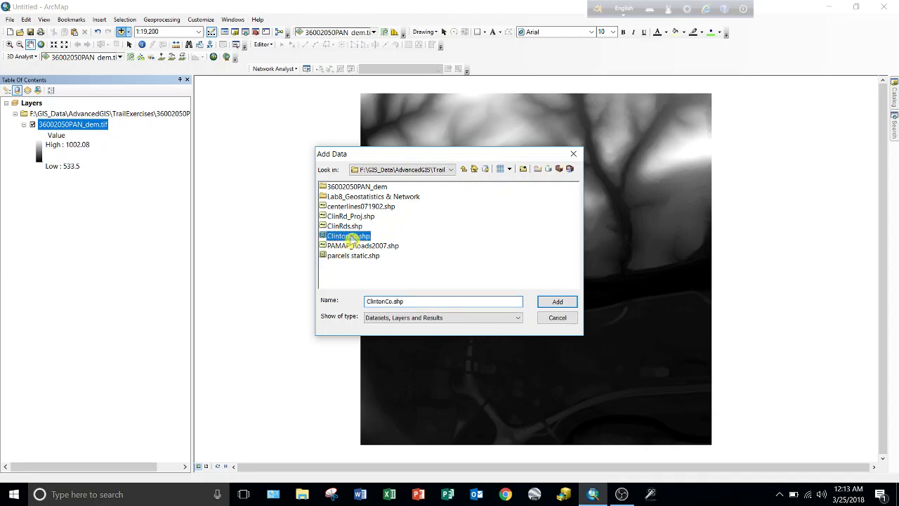
click(562, 303)
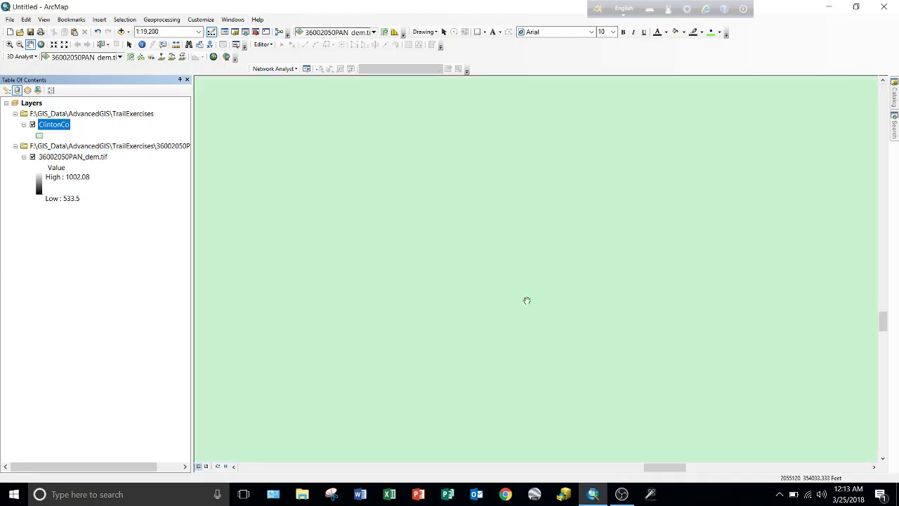
Change the ClintonCo layer's fill symbol to Hollow
click(39, 135)
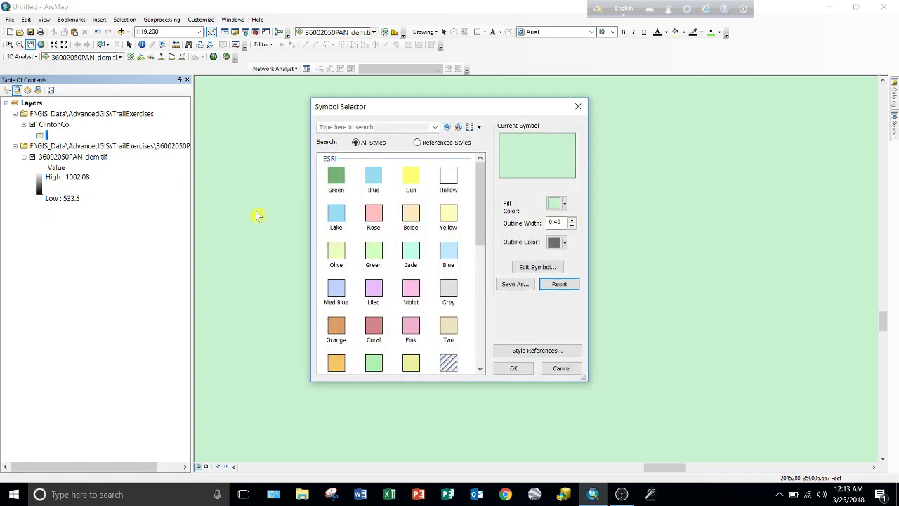
click(448, 184)
click(514, 369)
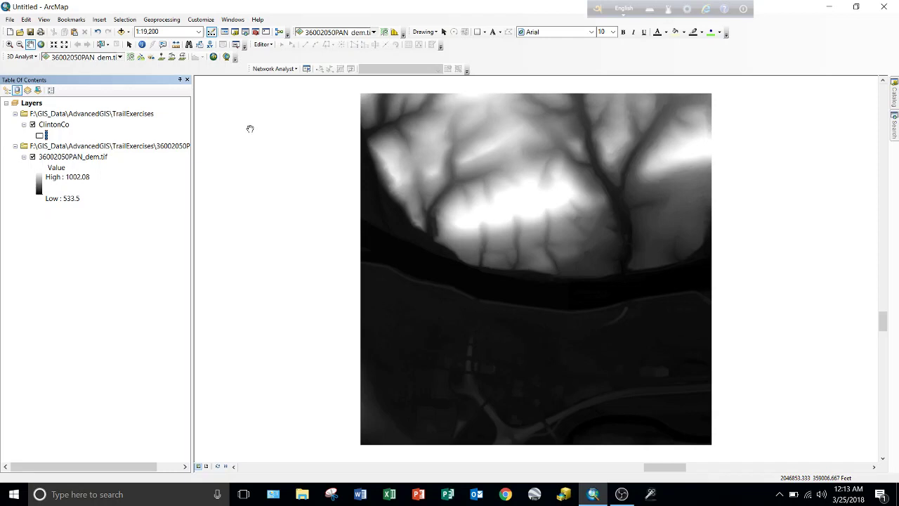
Apply the elevation color ramp running from light green through yellow, green, orange and brown to white to the DEM layer
click(41, 44)
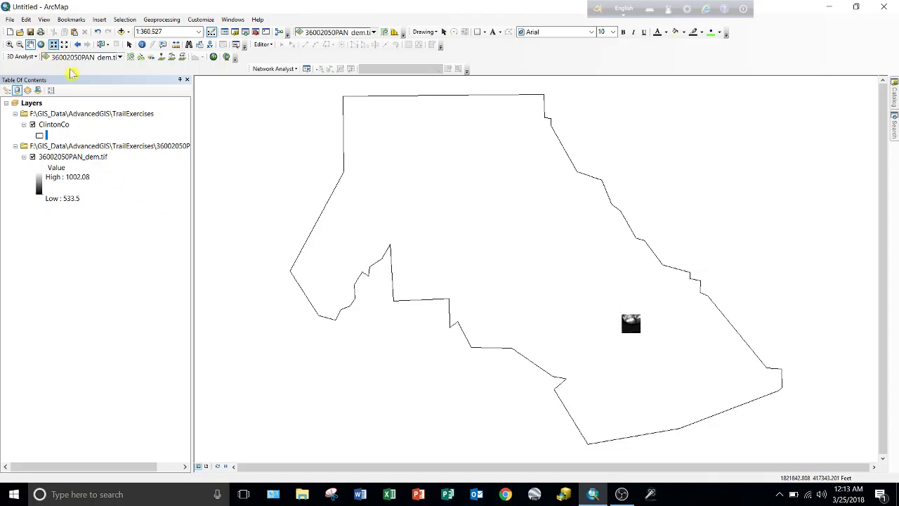
click(83, 158)
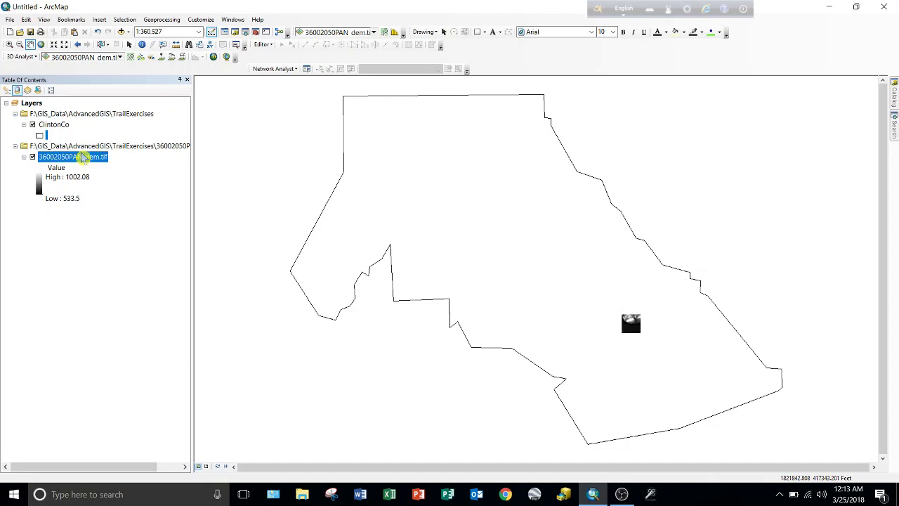
right_click(83, 158)
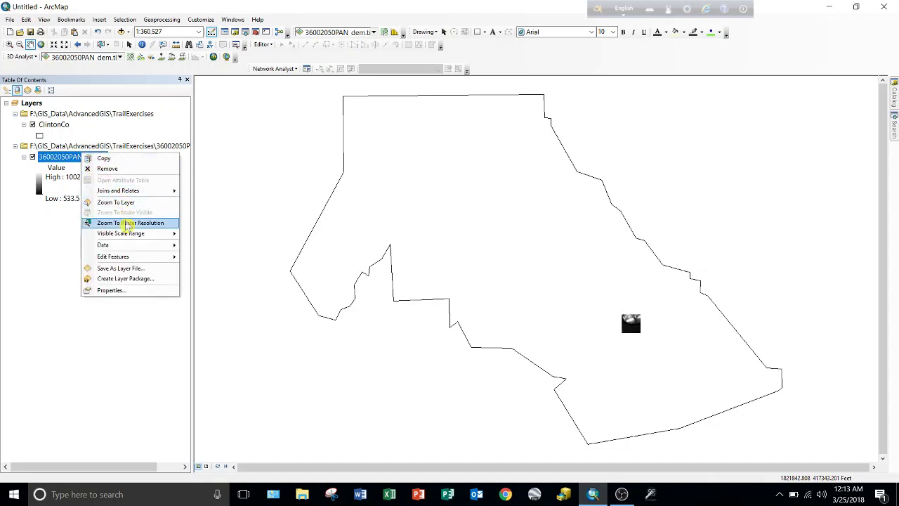
click(118, 204)
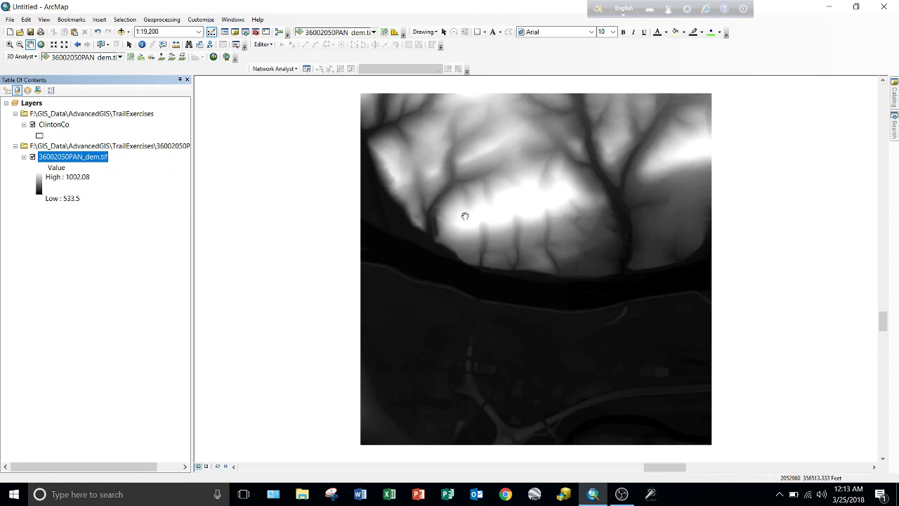
click(38, 184)
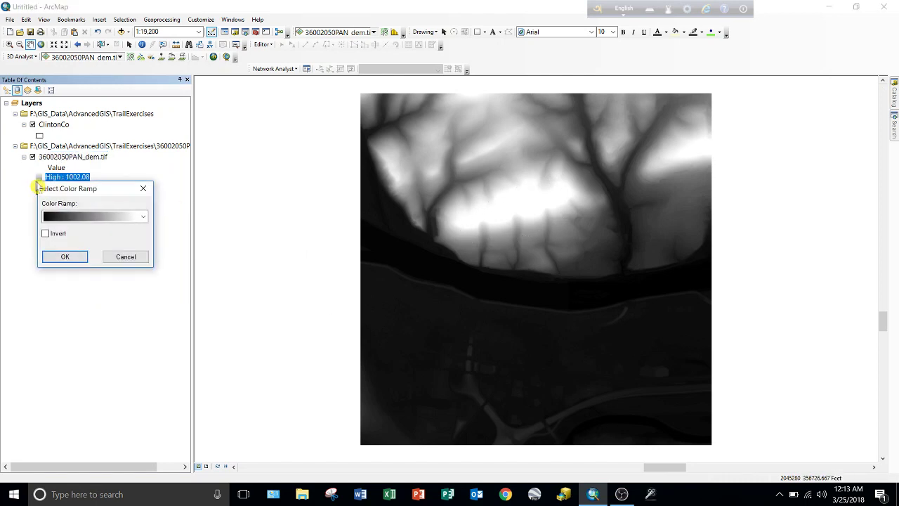
click(92, 216)
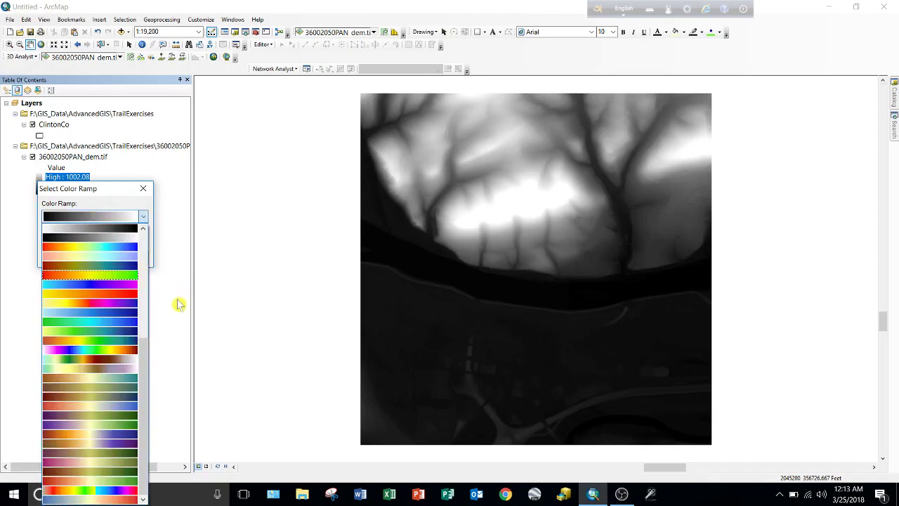
click(125, 359)
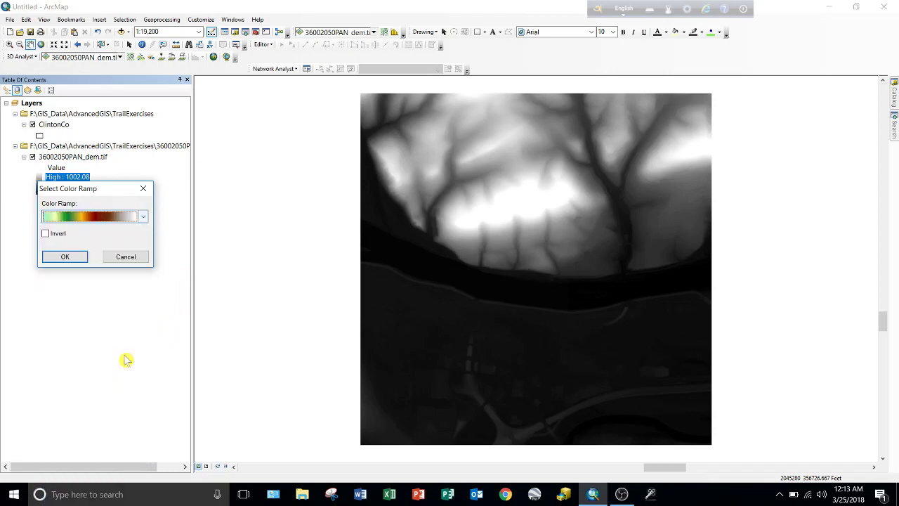
click(64, 256)
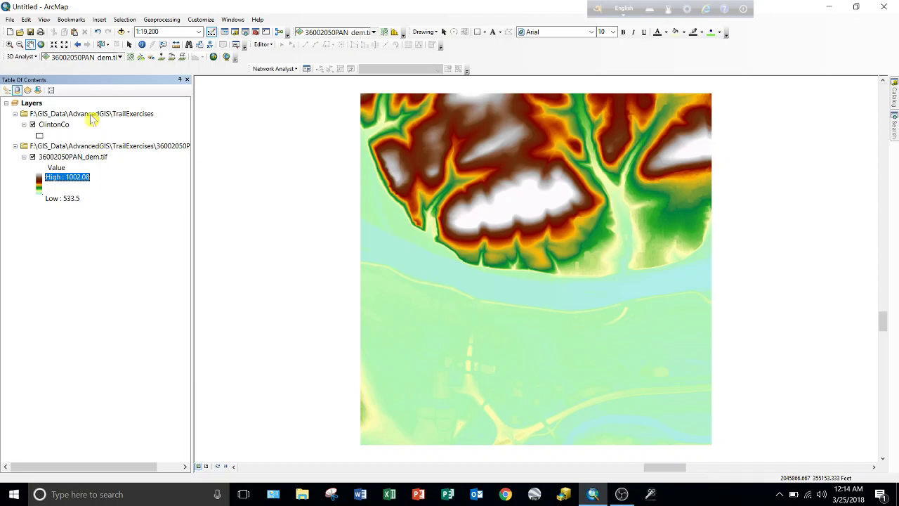
Examine the DEM layer's source properties, including cell size, extent, spatial reference and linear unit
double_click(38, 188)
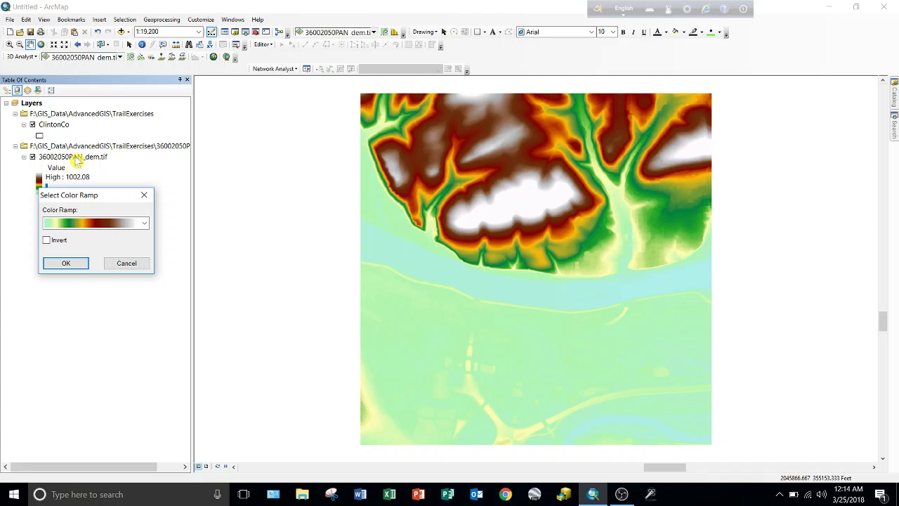
click(133, 264)
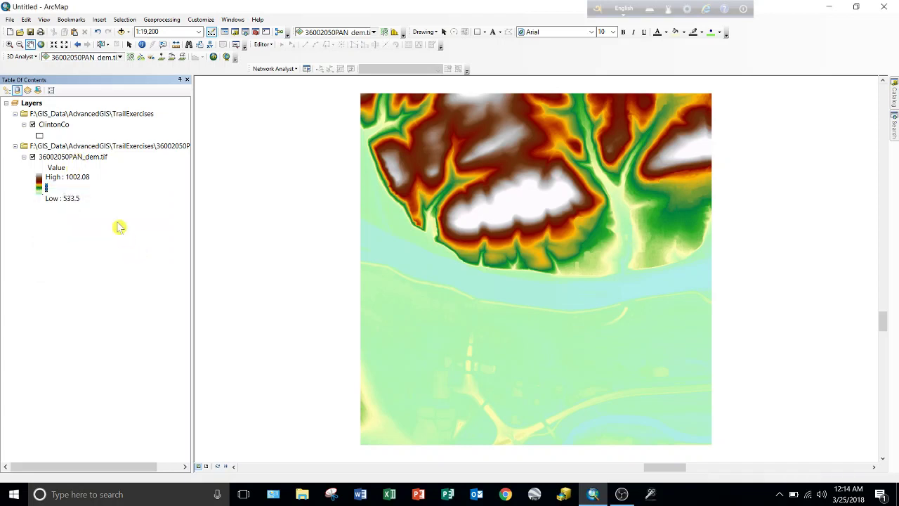
click(74, 157)
double_click(74, 157)
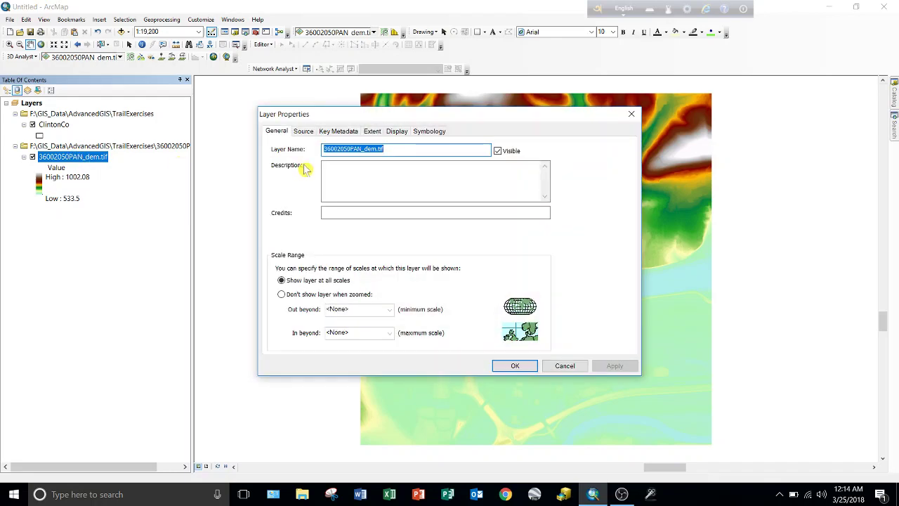
click(305, 132)
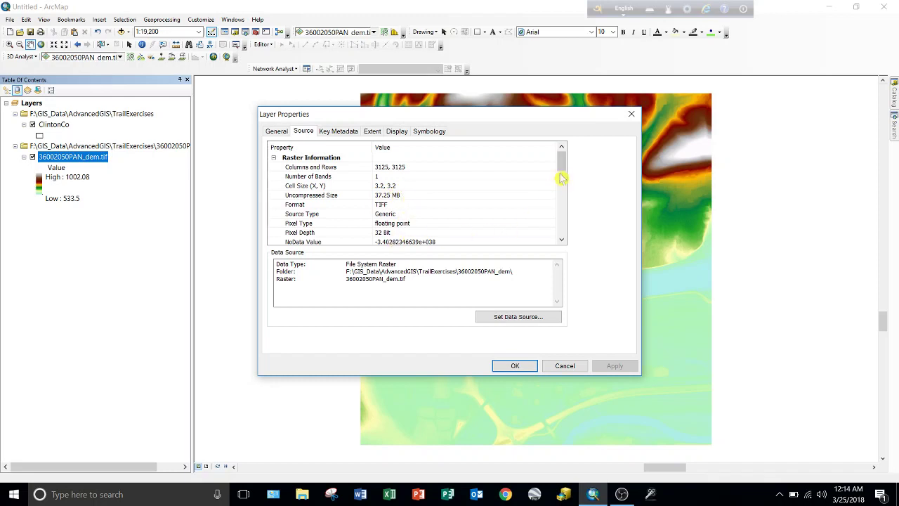
drag(563, 161, 564, 194)
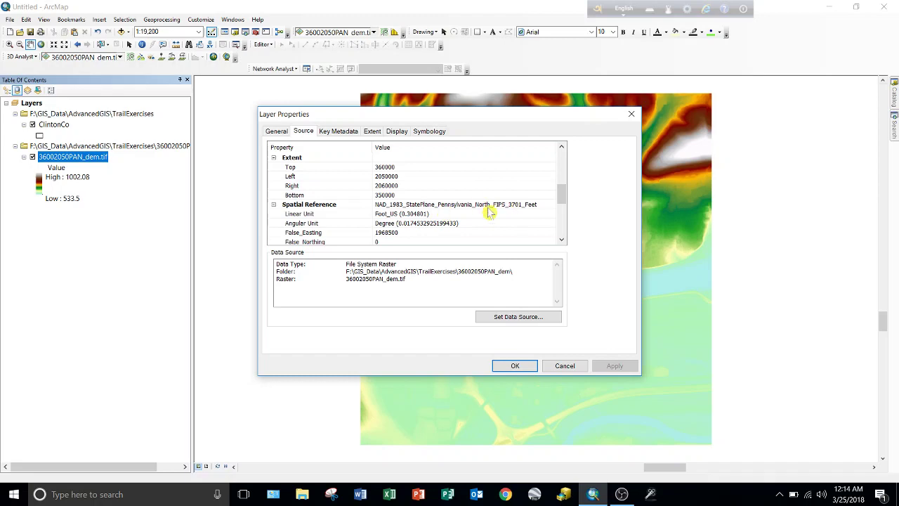
click(514, 365)
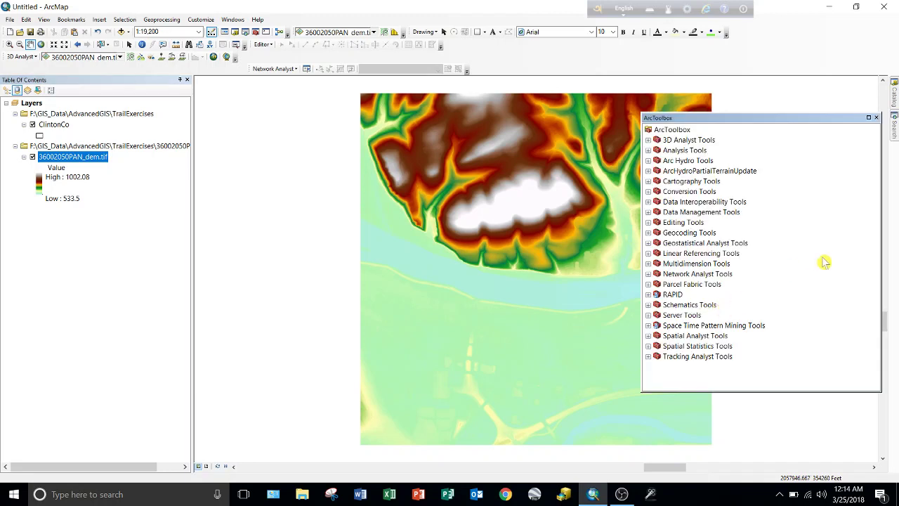
Open the Spatial Analyst Contour tool with 36002050PAN_dem.tif as input raster and Contour in the TrailExercises folder as output
click(648, 335)
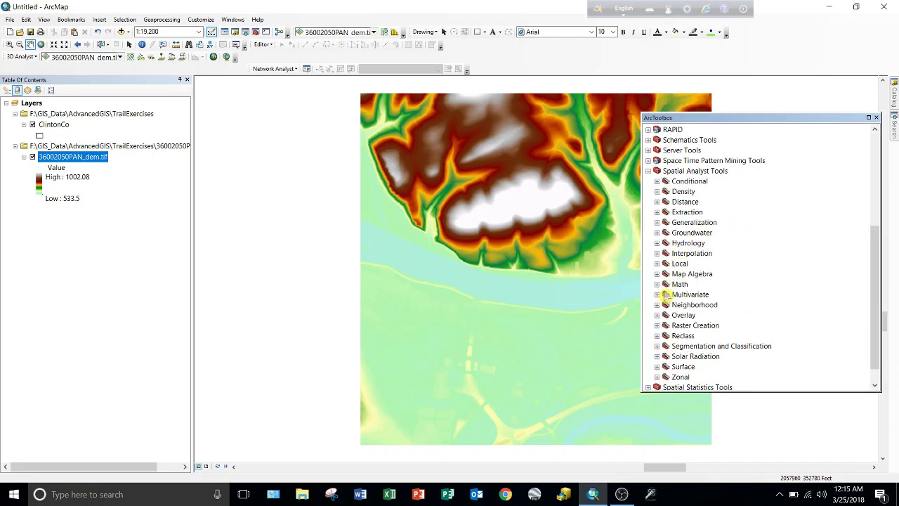
click(657, 367)
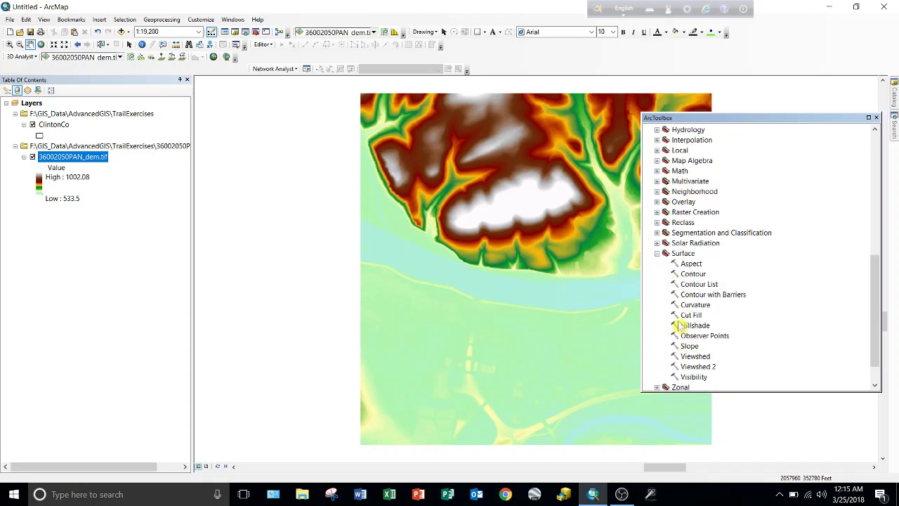
double_click(692, 275)
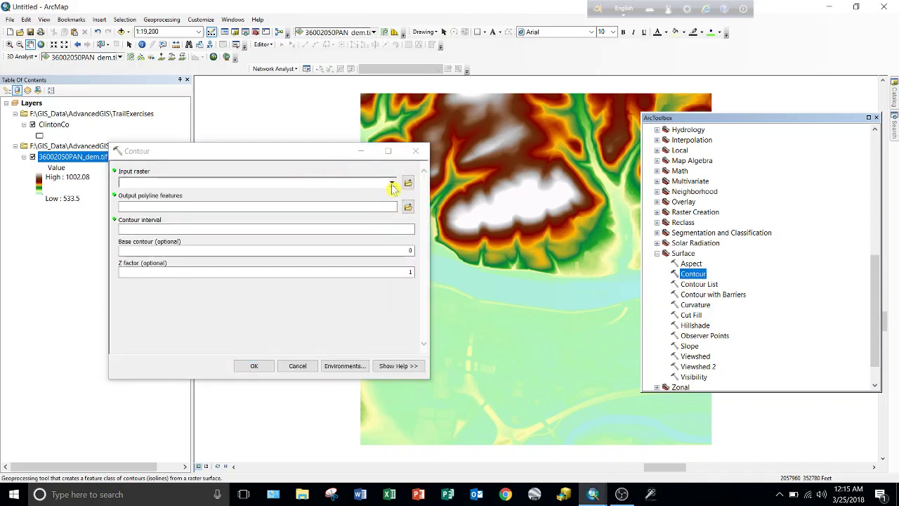
click(392, 184)
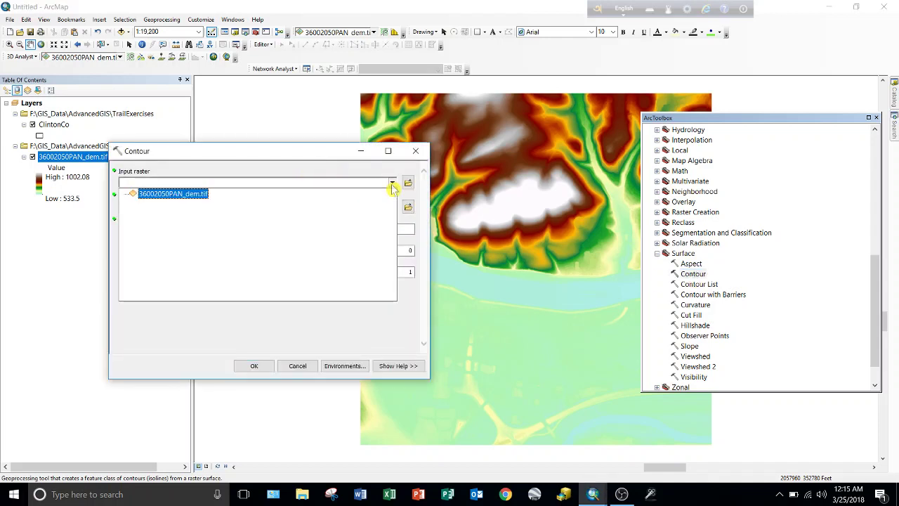
click(205, 194)
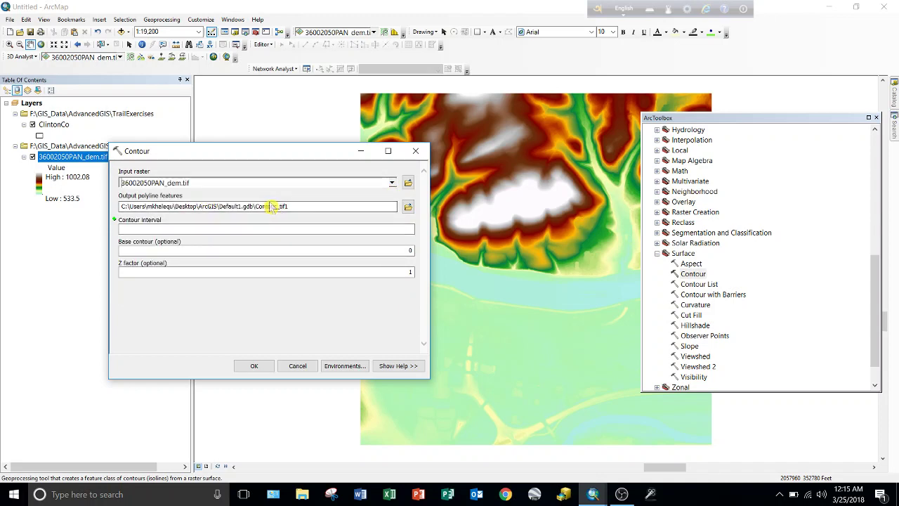
click(408, 209)
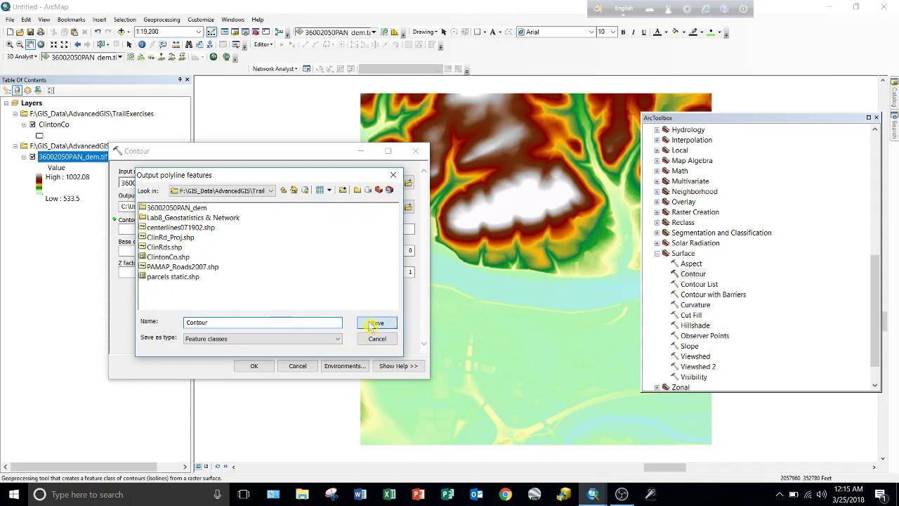
click(370, 325)
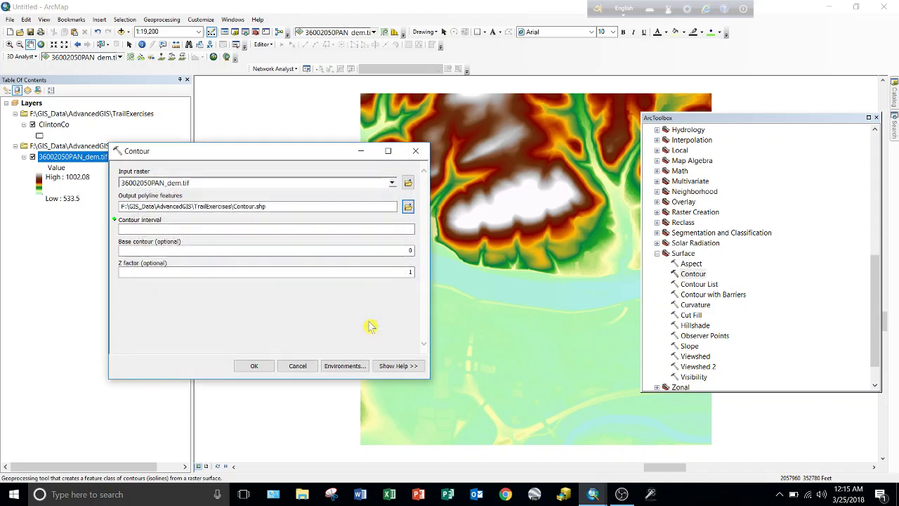
Set the contour interval to 100 and run the Contour tool, dismissing the license expiration notice
click(397, 230)
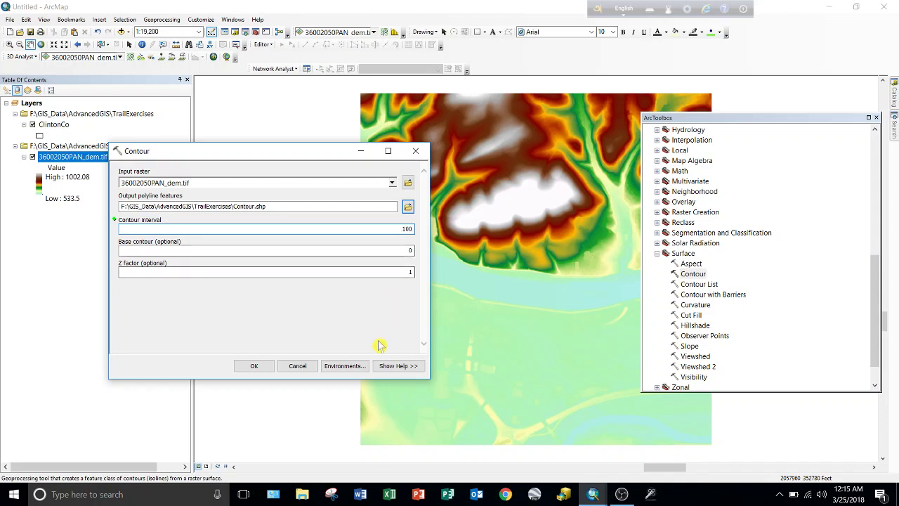
click(255, 370)
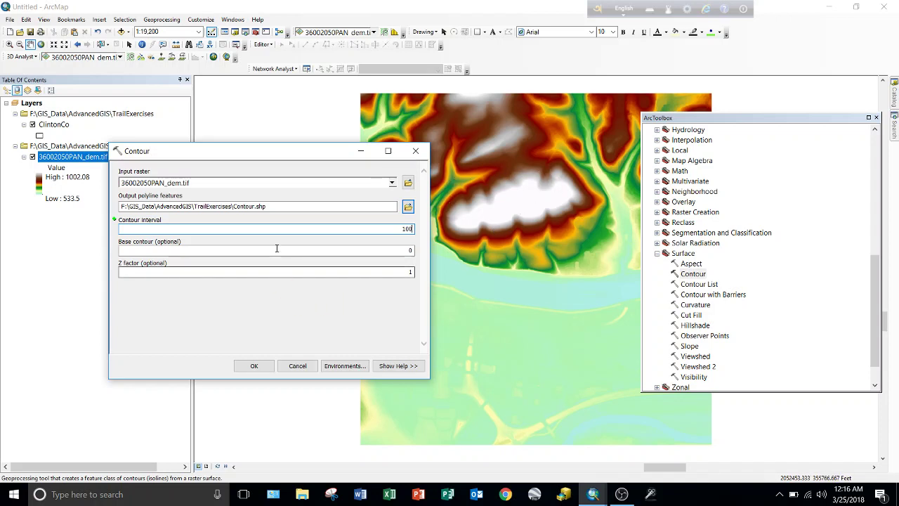
click(255, 365)
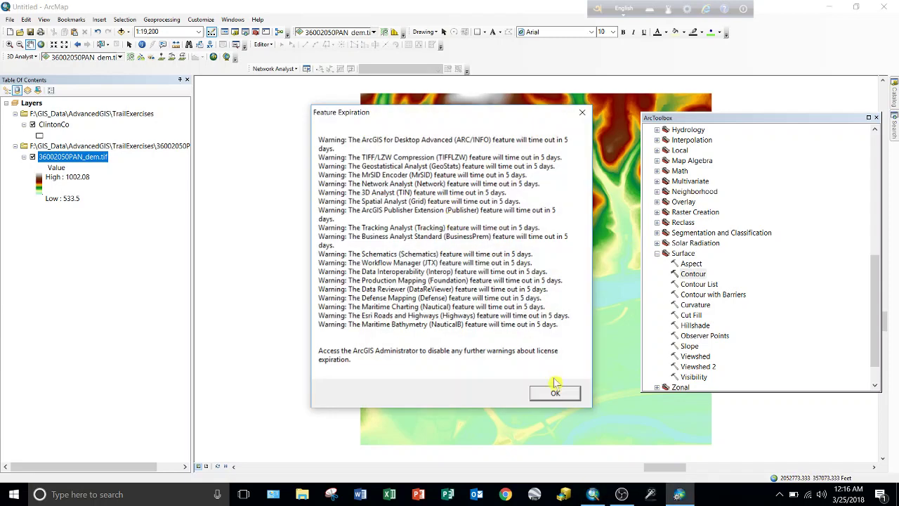
click(557, 392)
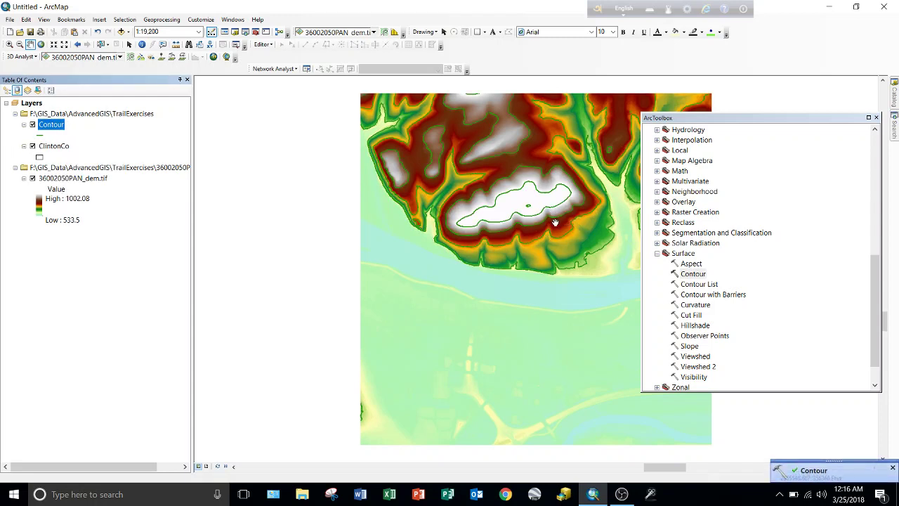
Turn on feature labels for the Contour layer so the lines show their elevation values
click(52, 125)
double_click(51, 125)
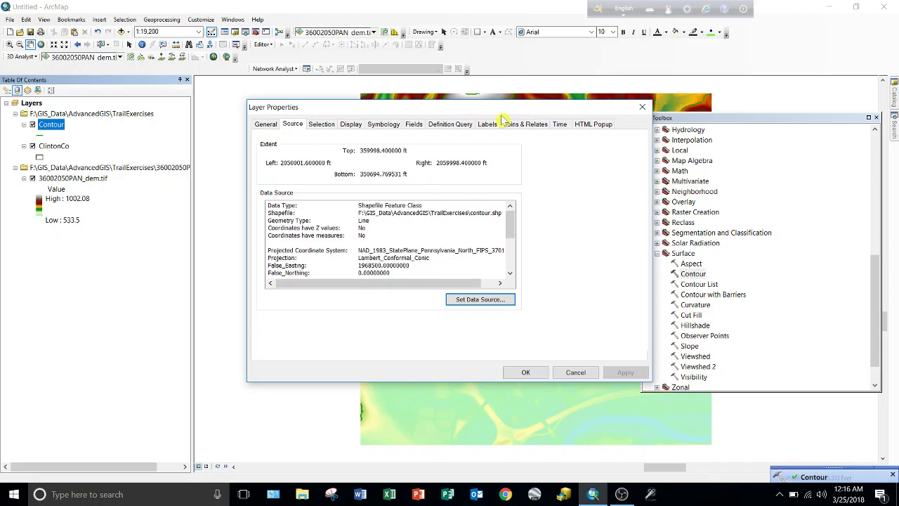
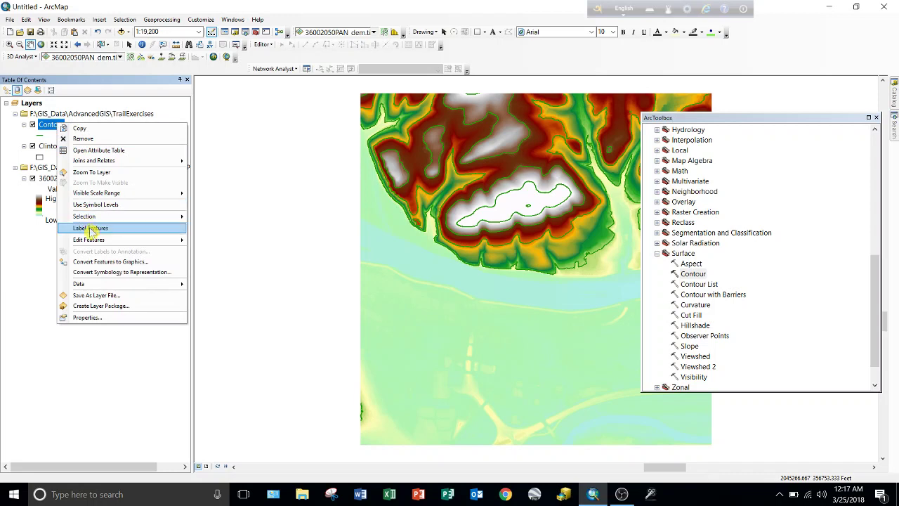
click(90, 228)
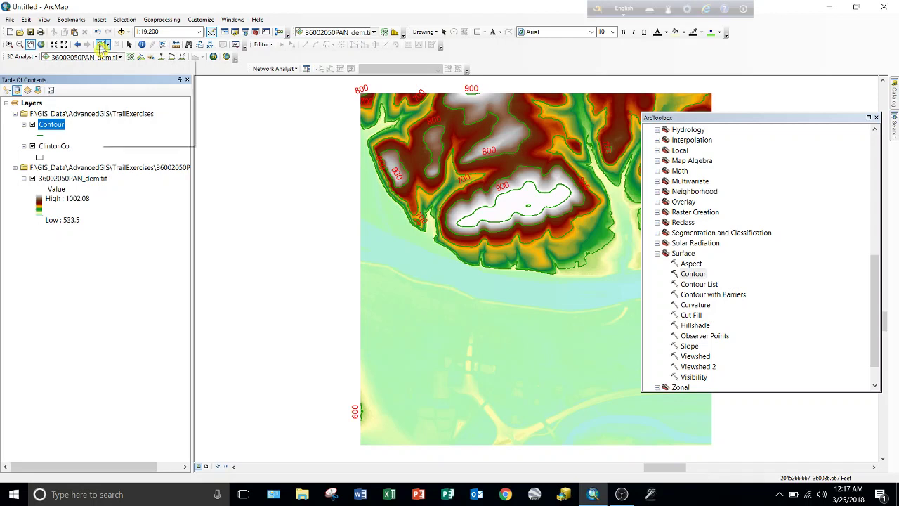
Select the closed 800 contour line surrounding the large white hilltop on the map
click(101, 46)
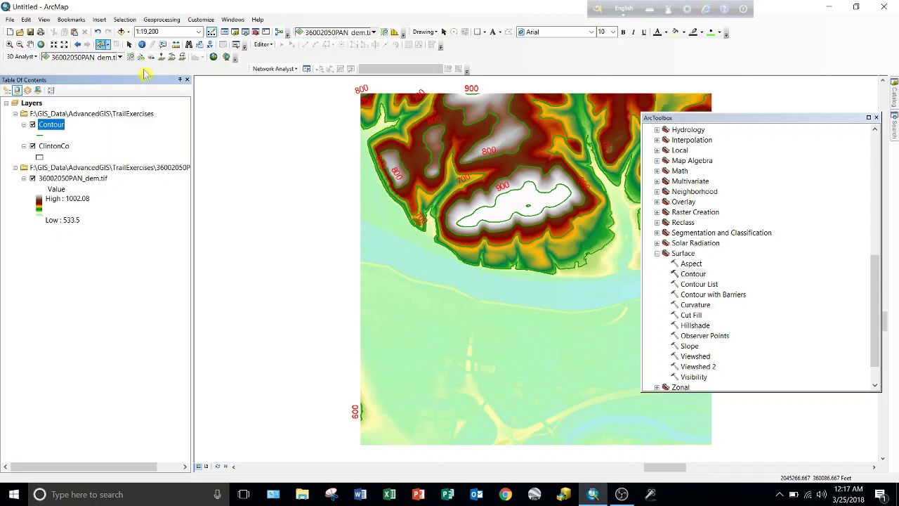
click(533, 223)
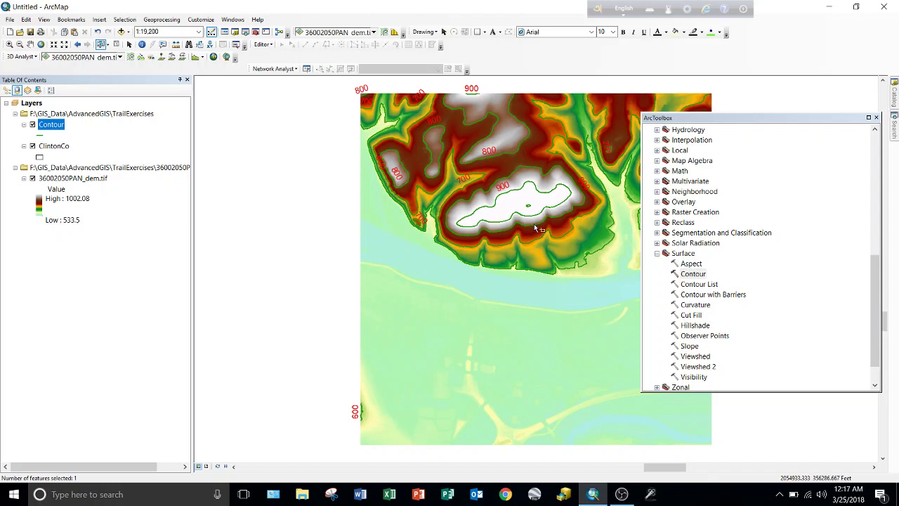
click(537, 227)
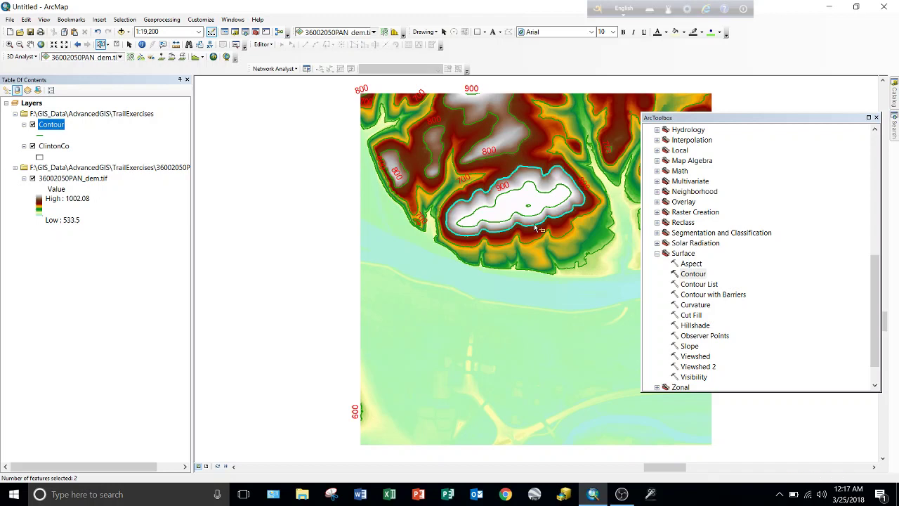
Export the selected contour feature as 800contour.shp in the TrailExercises folder and add it to the map as a layer
right_click(50, 126)
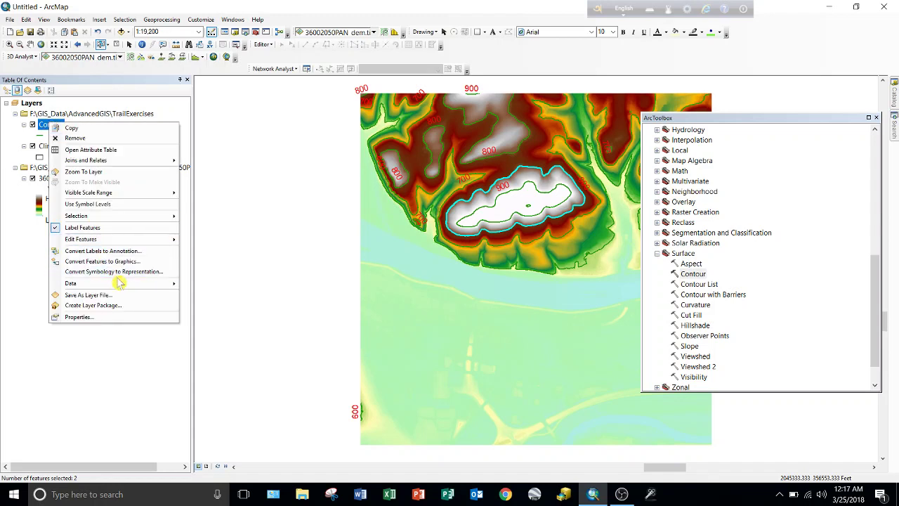
mouse_move(120, 283)
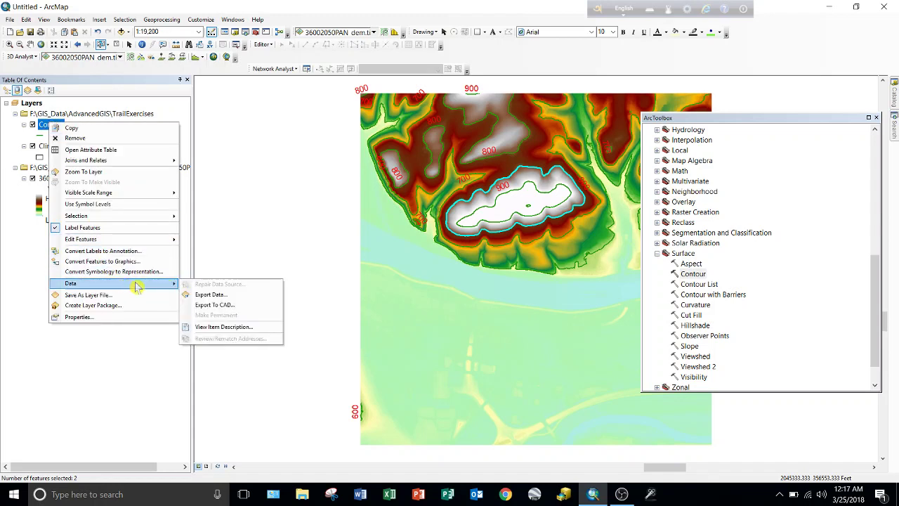
click(209, 294)
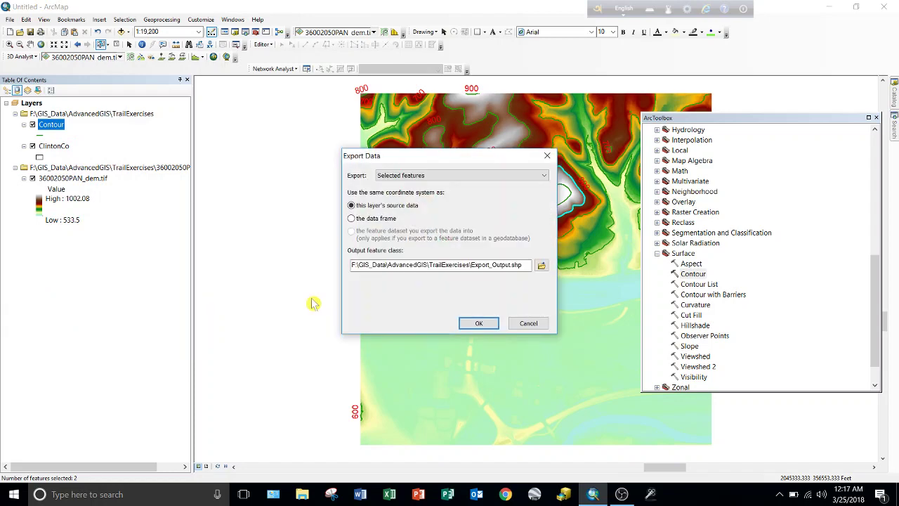
click(517, 264)
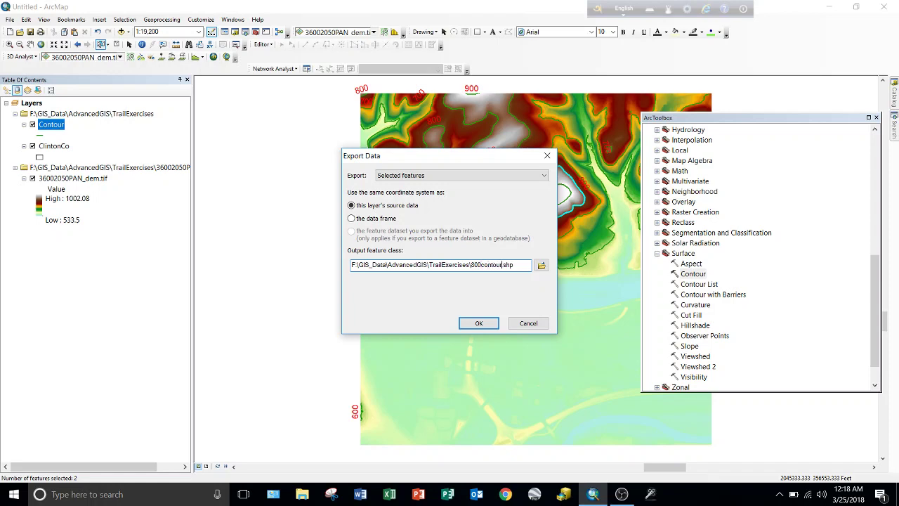
click(478, 326)
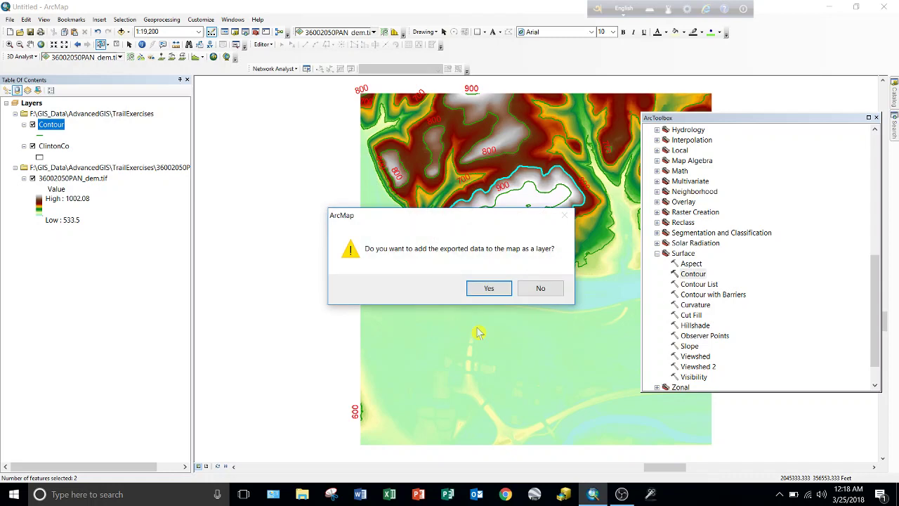
click(490, 290)
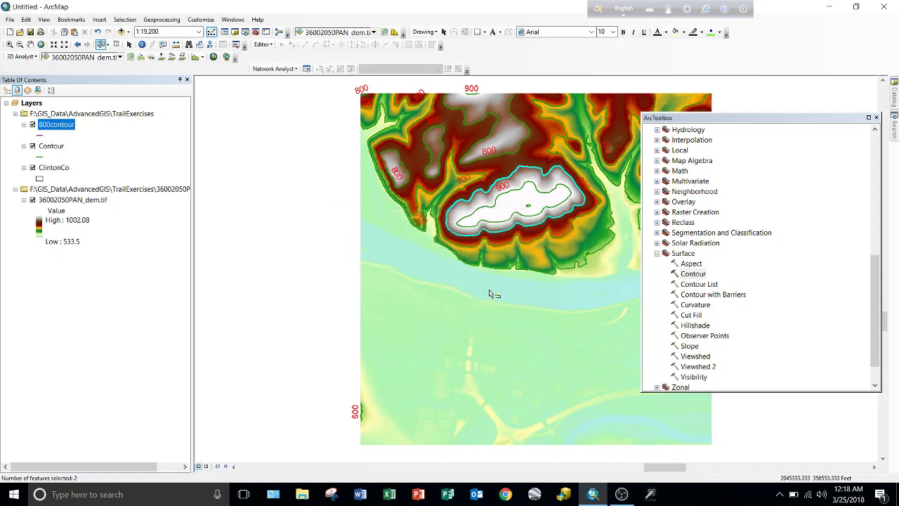
Hide the Contour layer and symbolize the 800contour layer with a bright magenta line of width 2
click(33, 146)
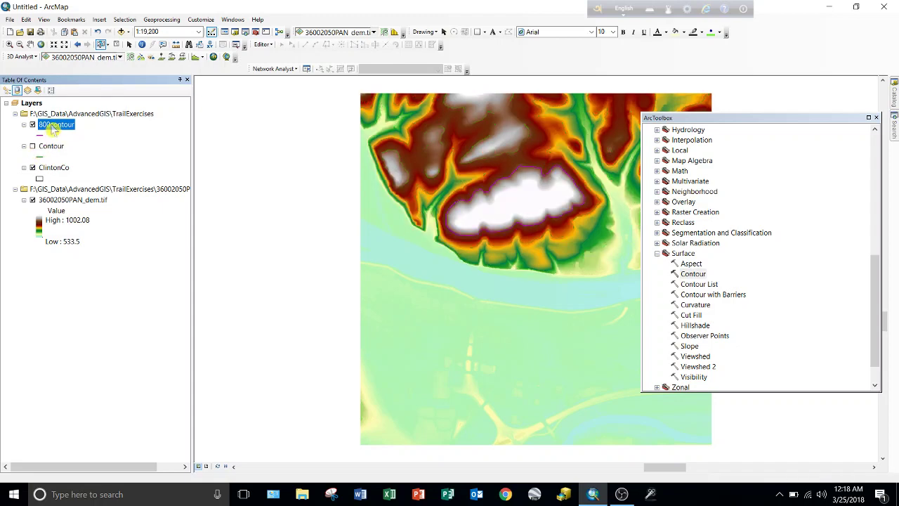
click(39, 136)
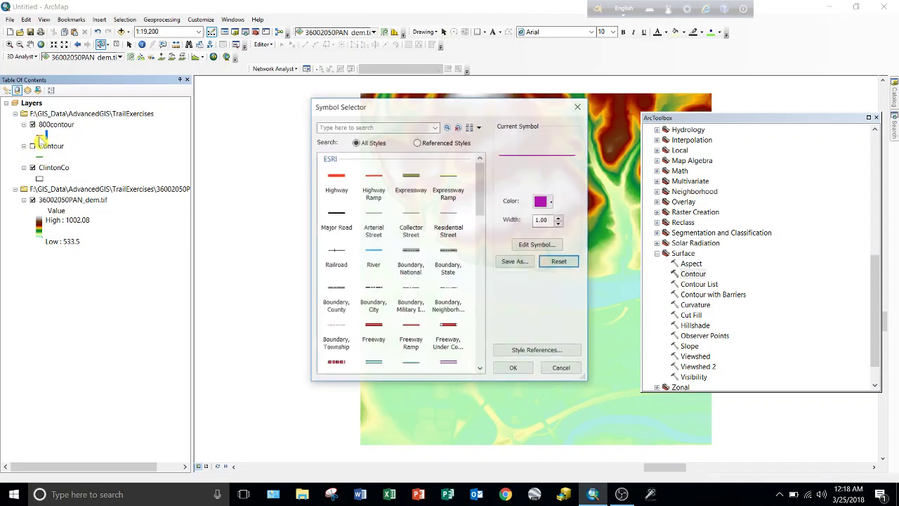
click(560, 219)
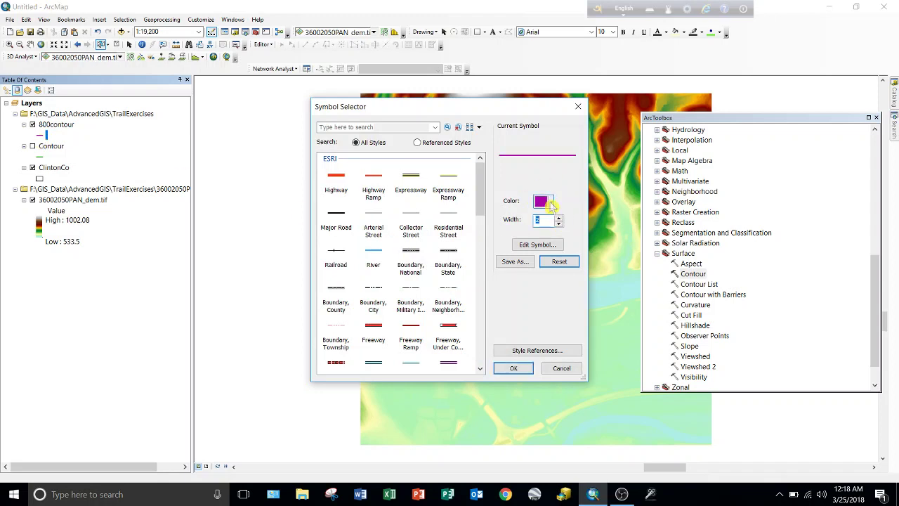
click(550, 202)
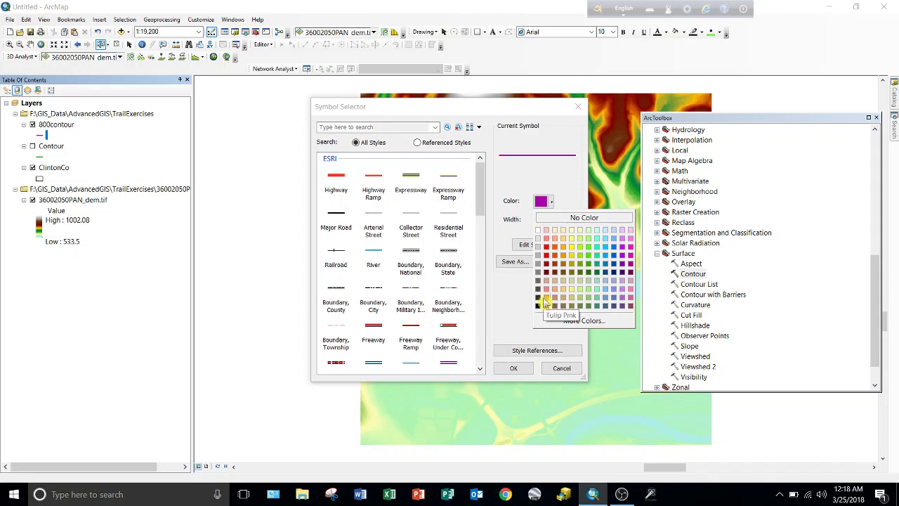
click(630, 248)
click(519, 368)
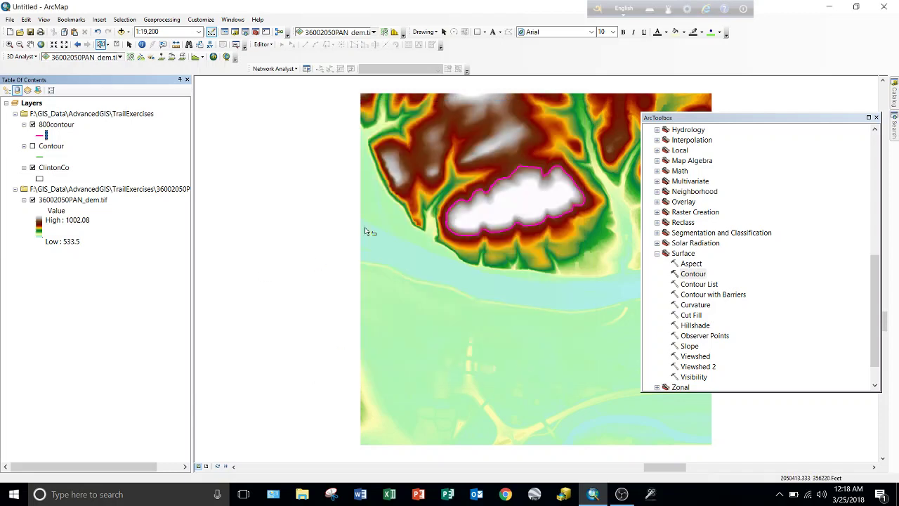
Examine the attribute table of the 800contour layer and close it
right_click(63, 126)
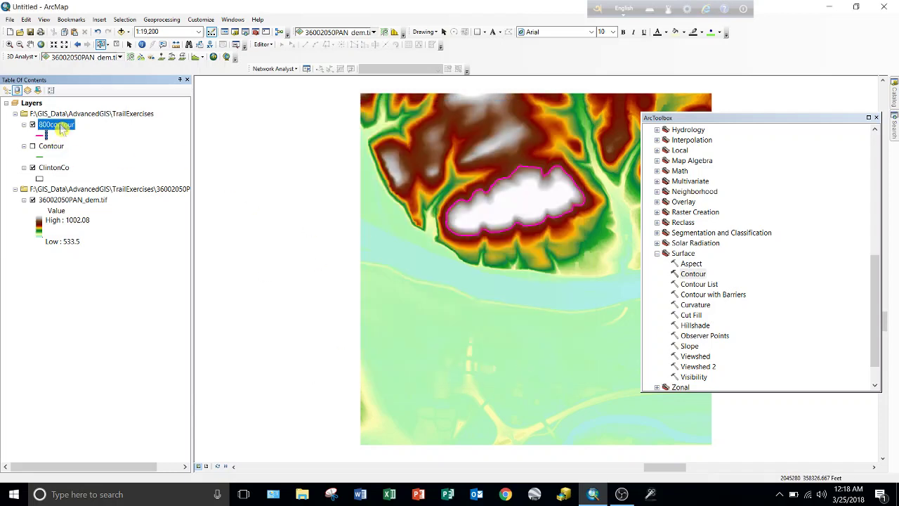
click(82, 154)
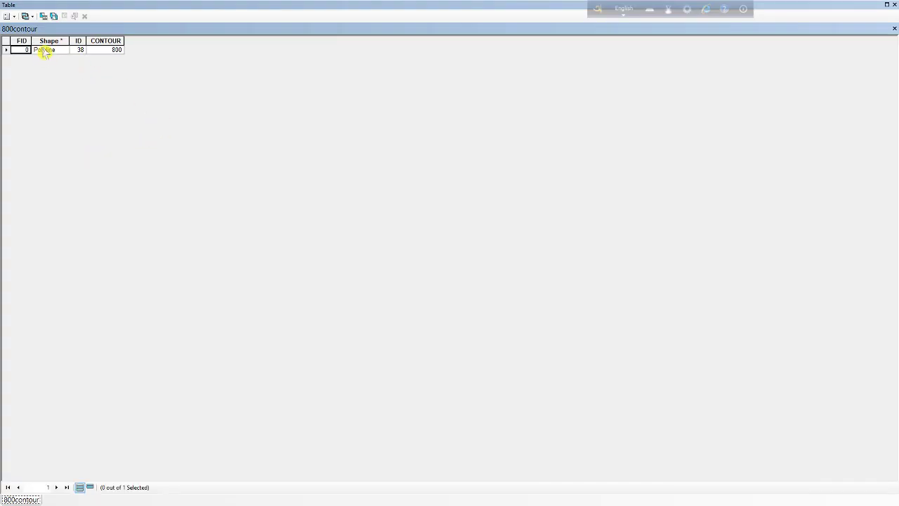
click(894, 5)
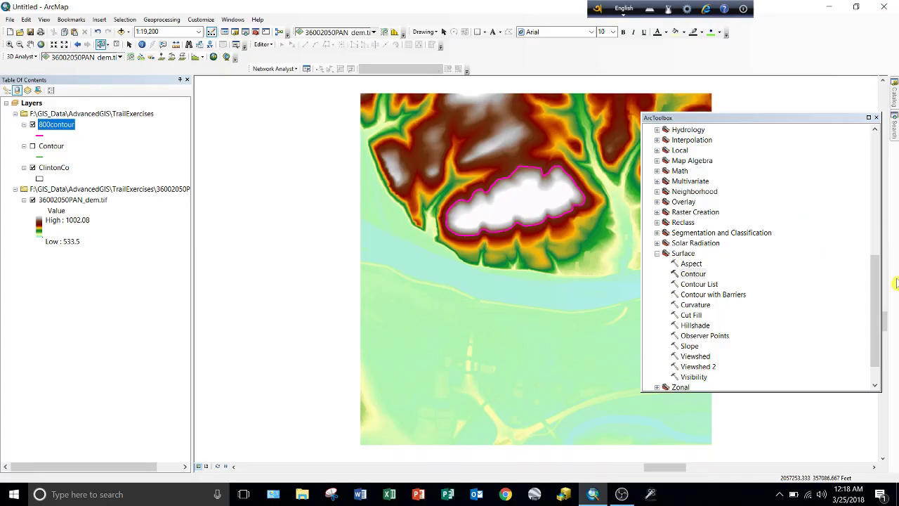
Open the Feature To Polygon tool from the Data Management Tools and set 800contour as its input features
drag(874, 305, 868, 236)
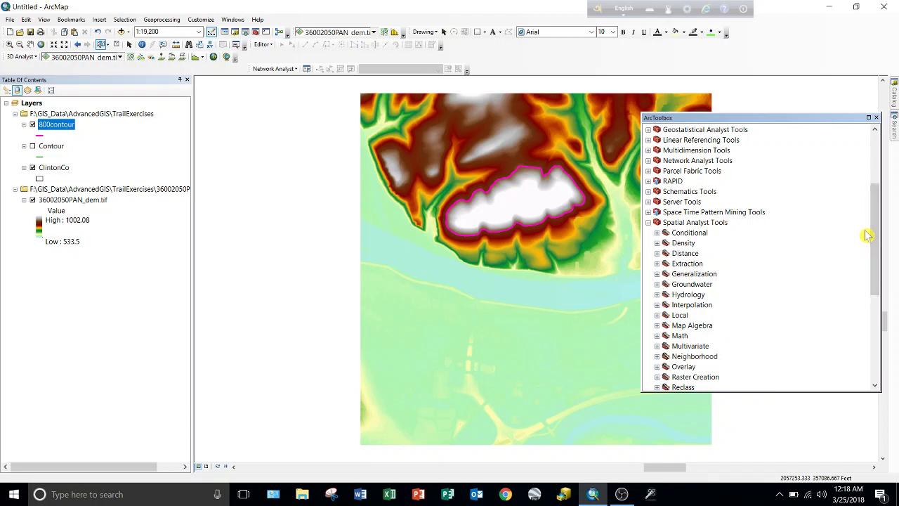
click(648, 222)
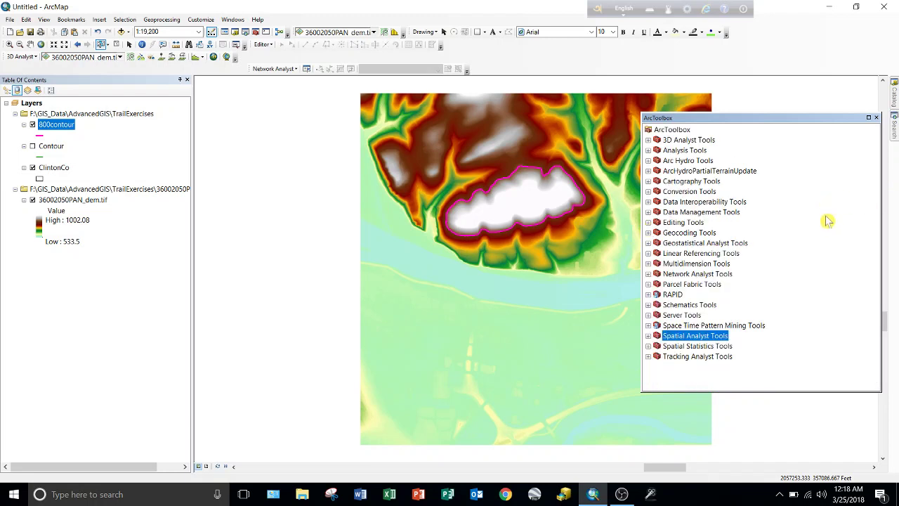
click(648, 212)
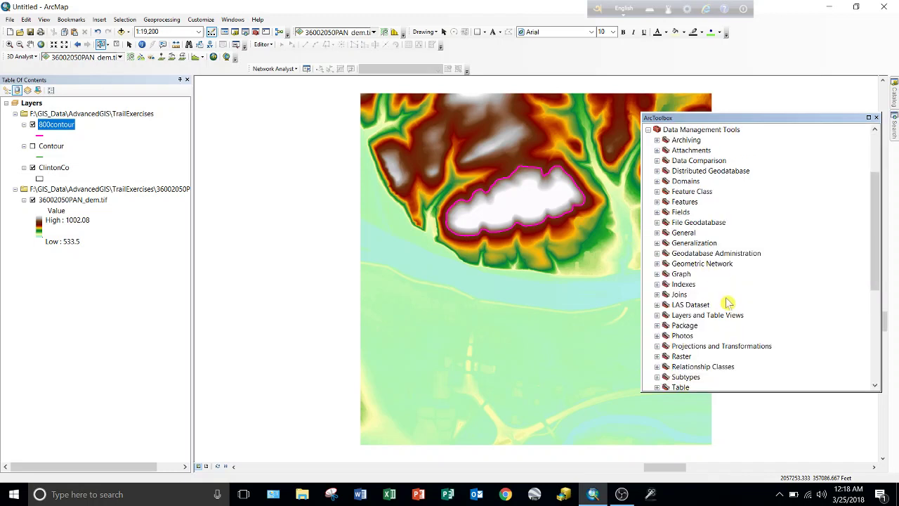
click(658, 202)
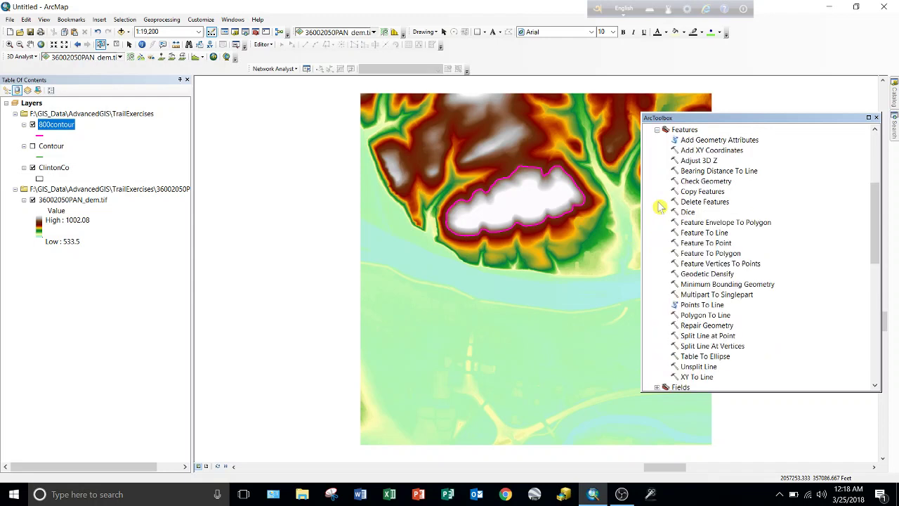
double_click(721, 255)
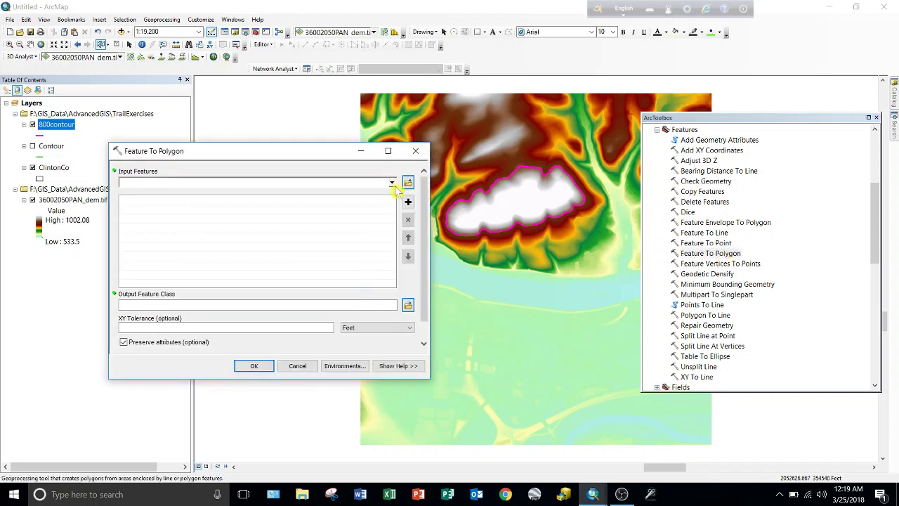
click(392, 183)
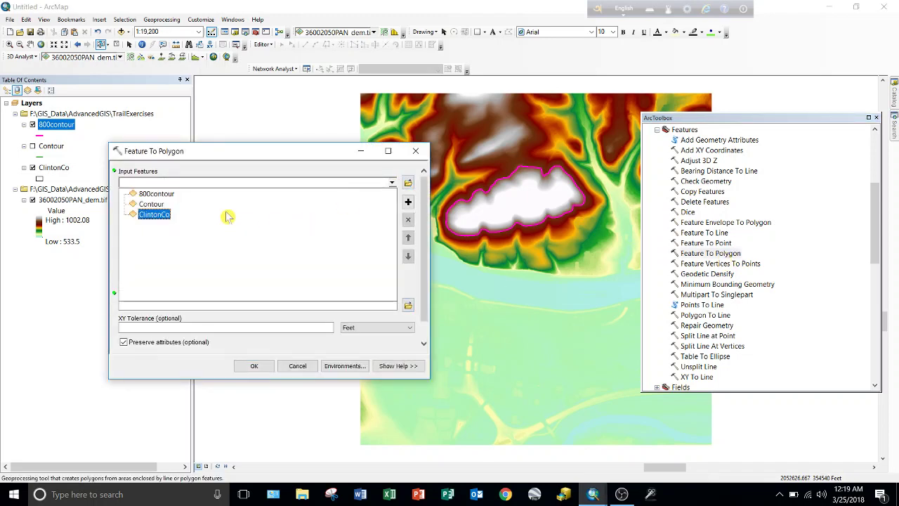
click(167, 194)
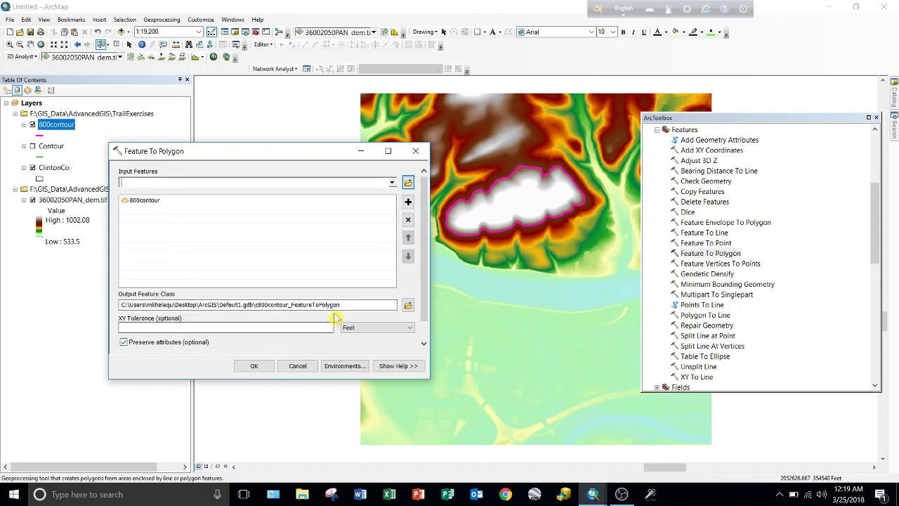
Set the output feature class to 800polygon in the TrailExercises folder and run the Feature To Polygon tool
click(408, 307)
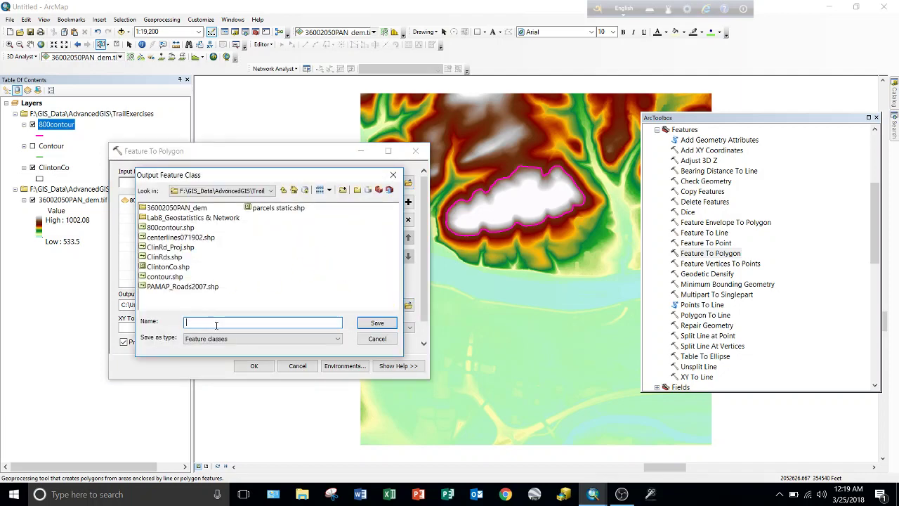
text(800polygon)
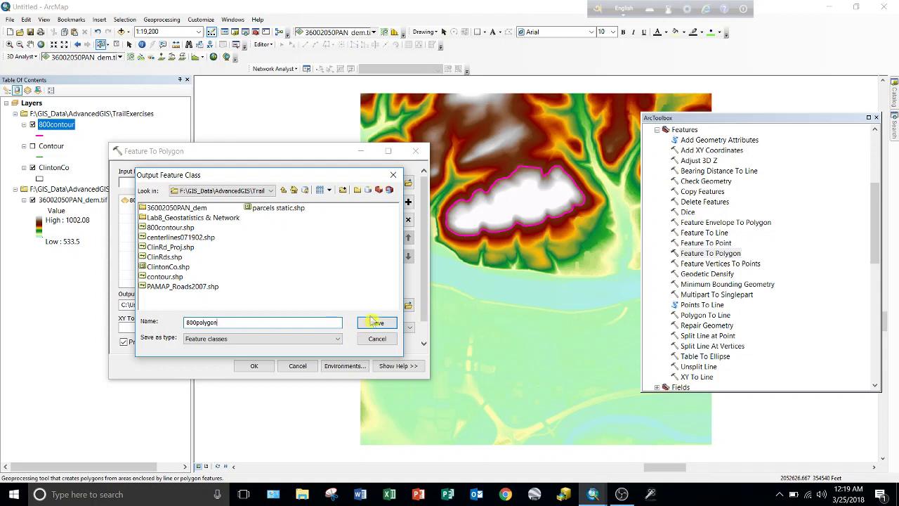
click(377, 324)
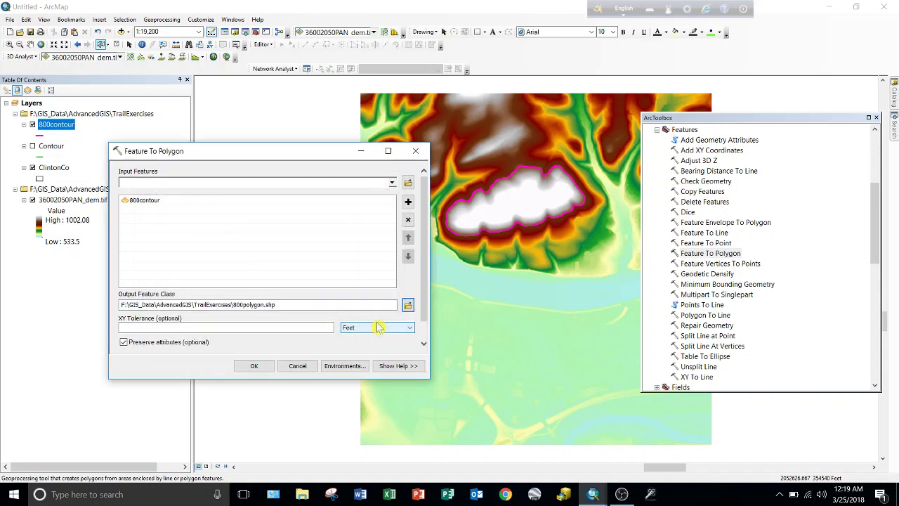
click(252, 370)
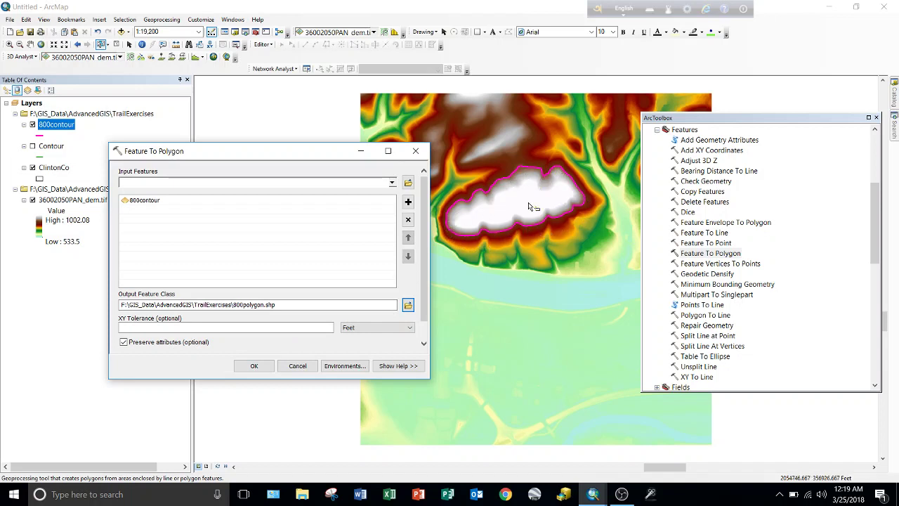
click(256, 367)
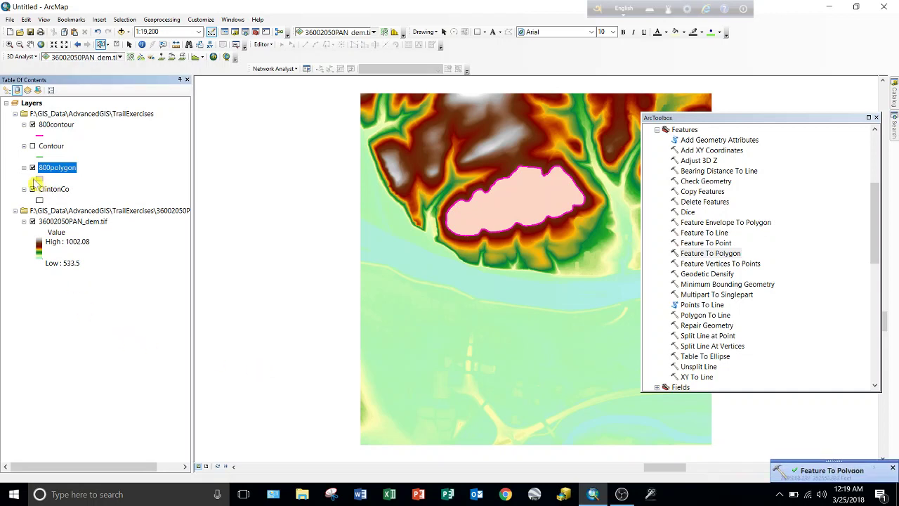
Remove the 800contour and Contour layers from the map
click(32, 125)
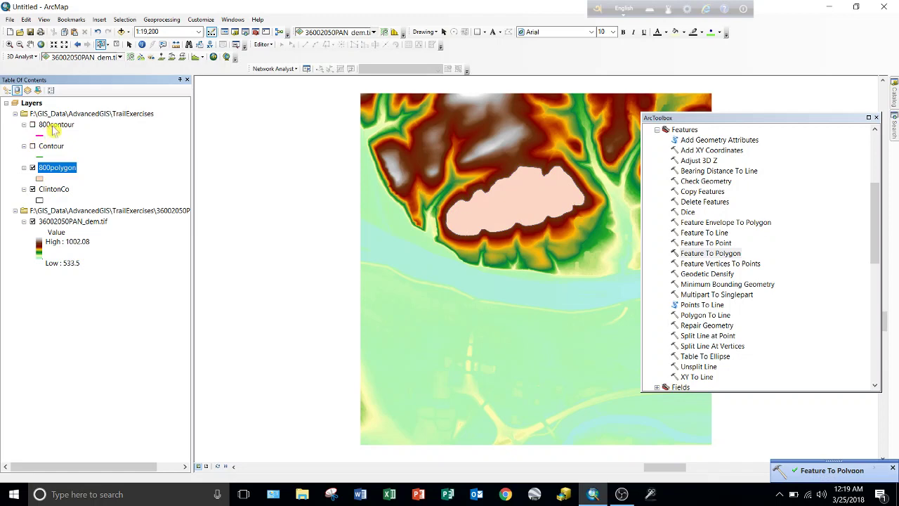
right_click(55, 131)
click(60, 142)
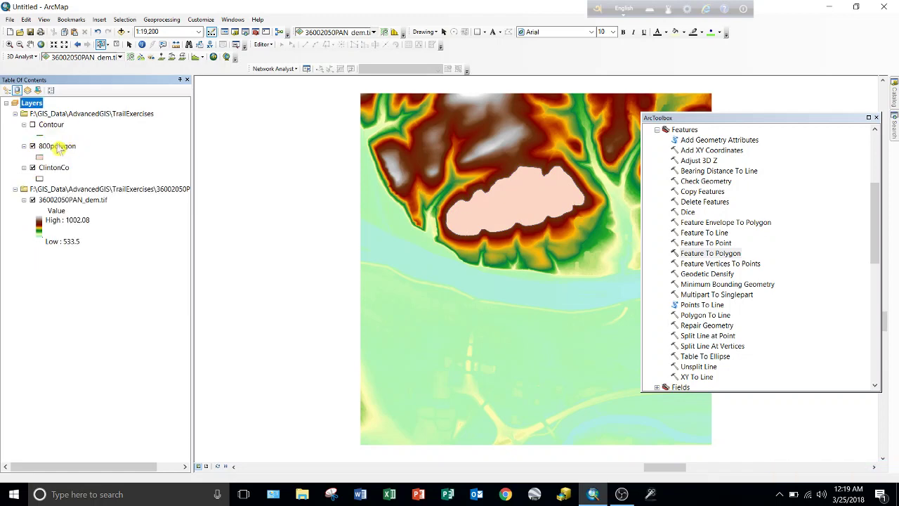
click(51, 124)
right_click(54, 125)
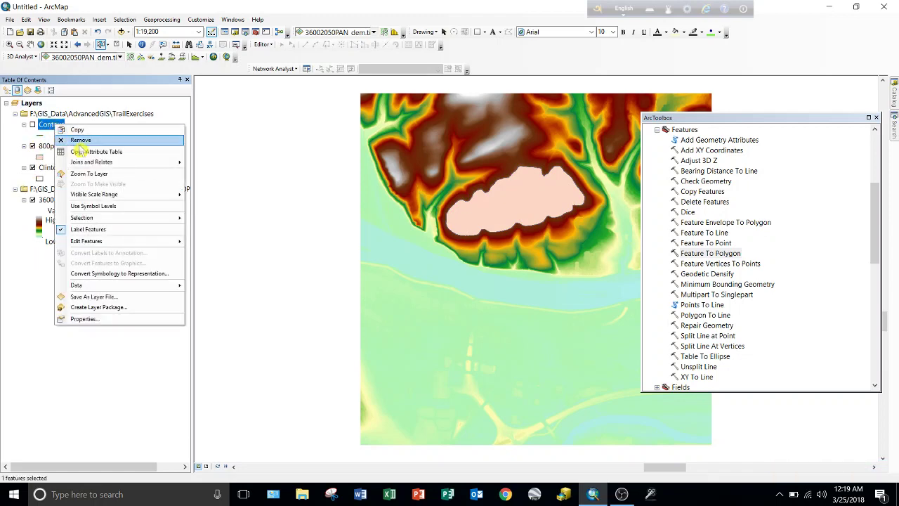
click(80, 141)
Change the 800polygon layer's symbol to Hollow so that only its black outline is drawn
click(40, 136)
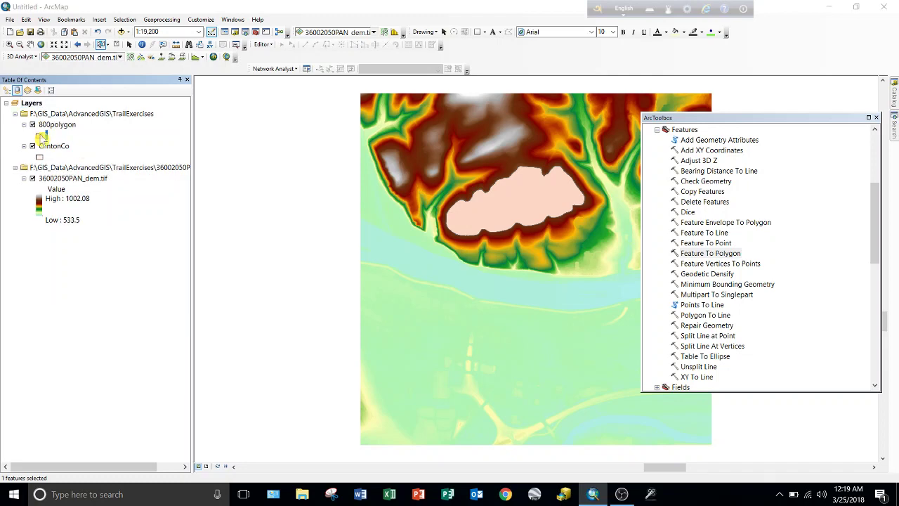
click(448, 180)
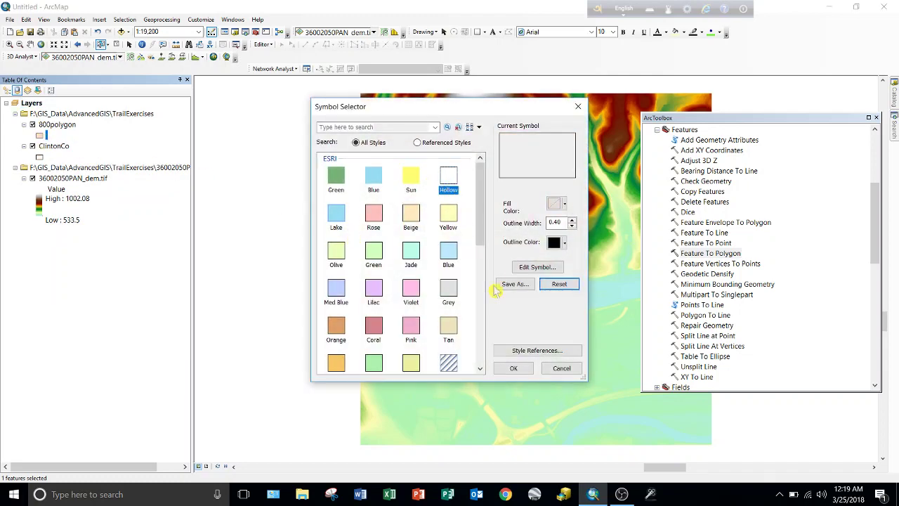
click(513, 368)
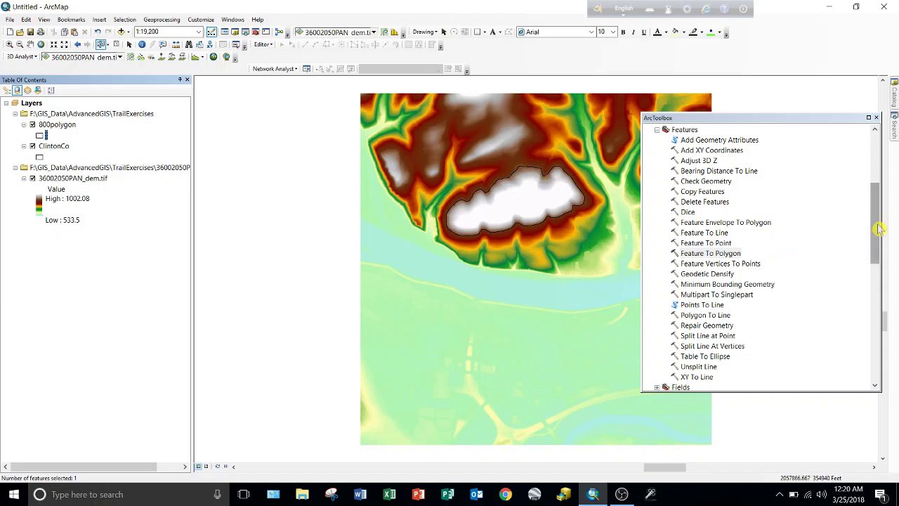
drag(879, 229, 879, 246)
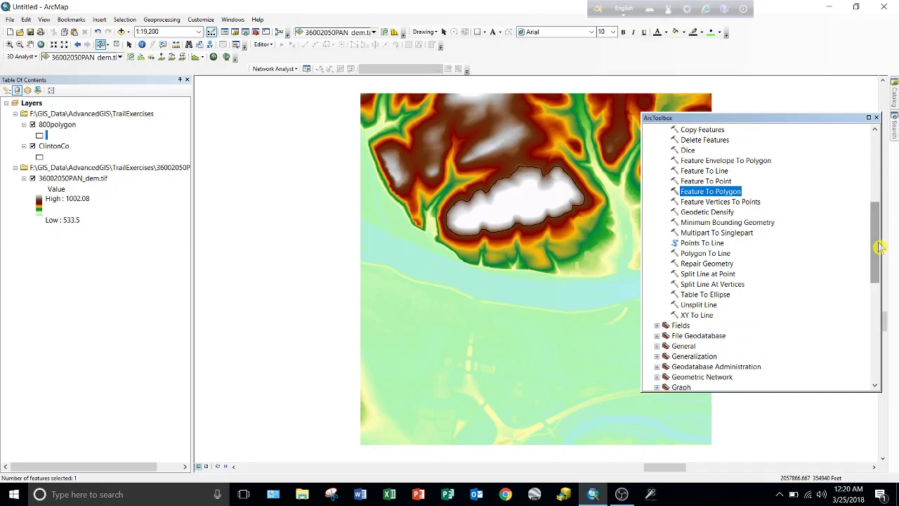
drag(879, 252, 879, 363)
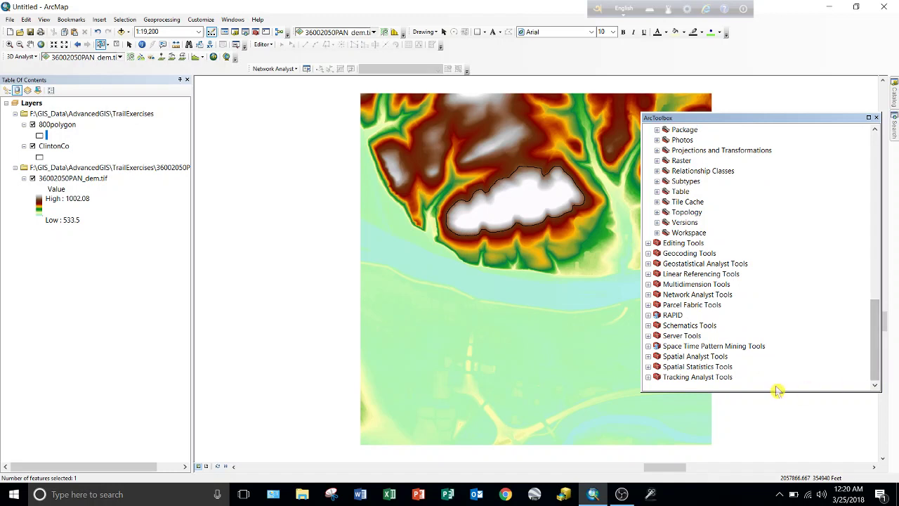
click(648, 357)
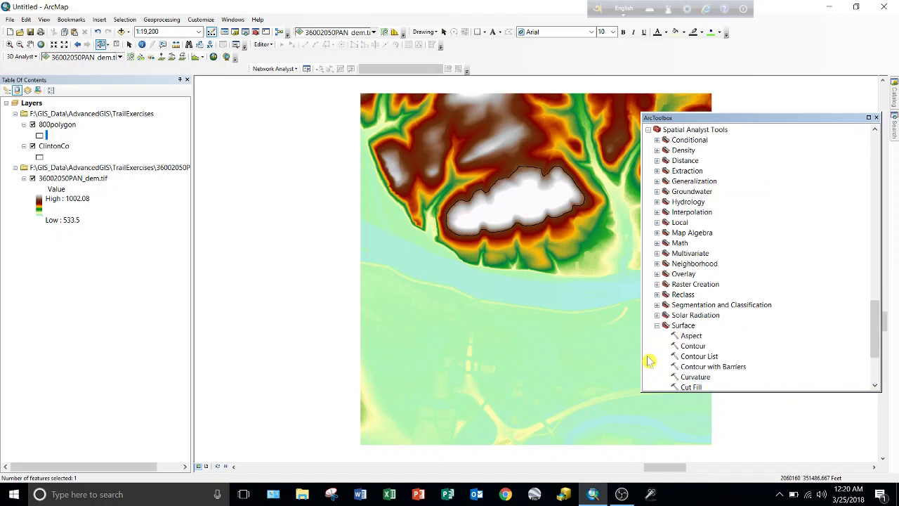
double_click(679, 233)
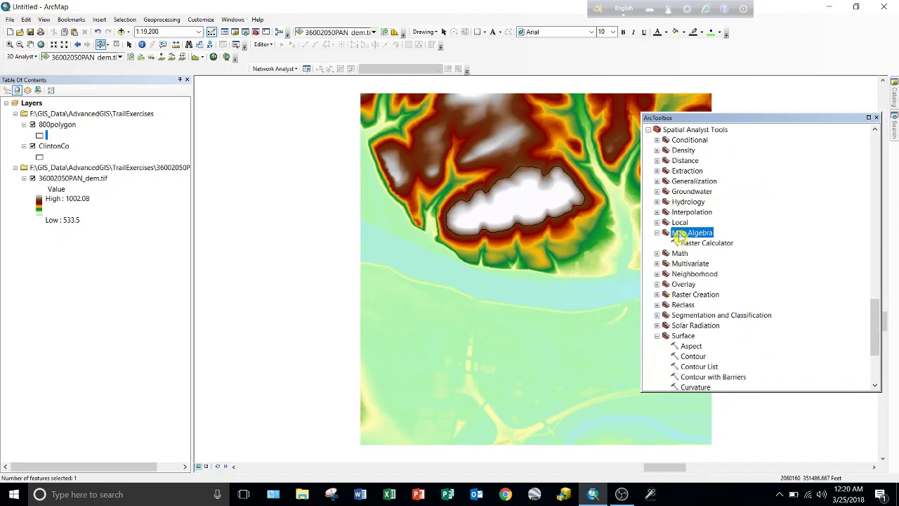
click(687, 243)
double_click(687, 243)
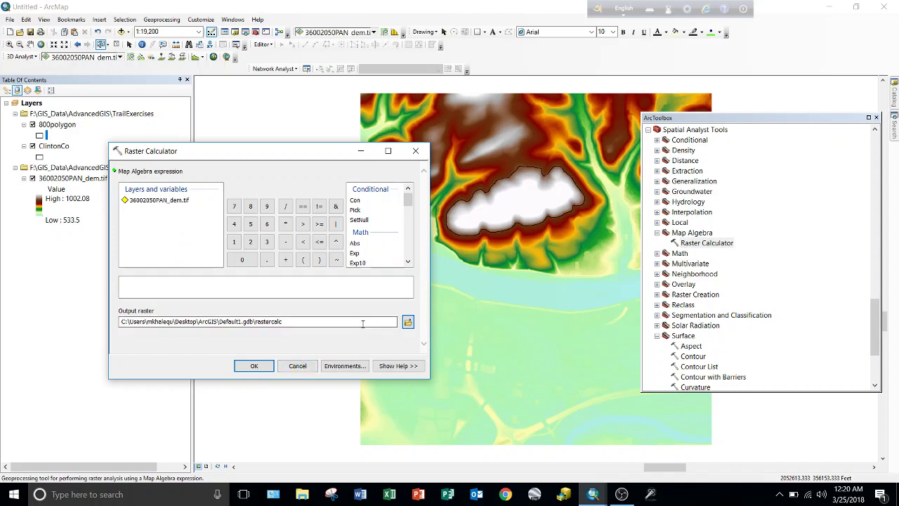
click(407, 322)
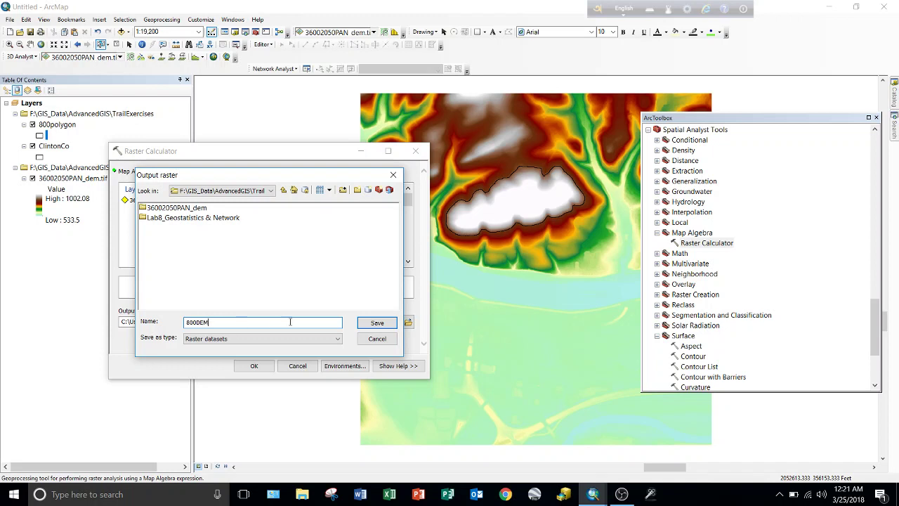
click(375, 322)
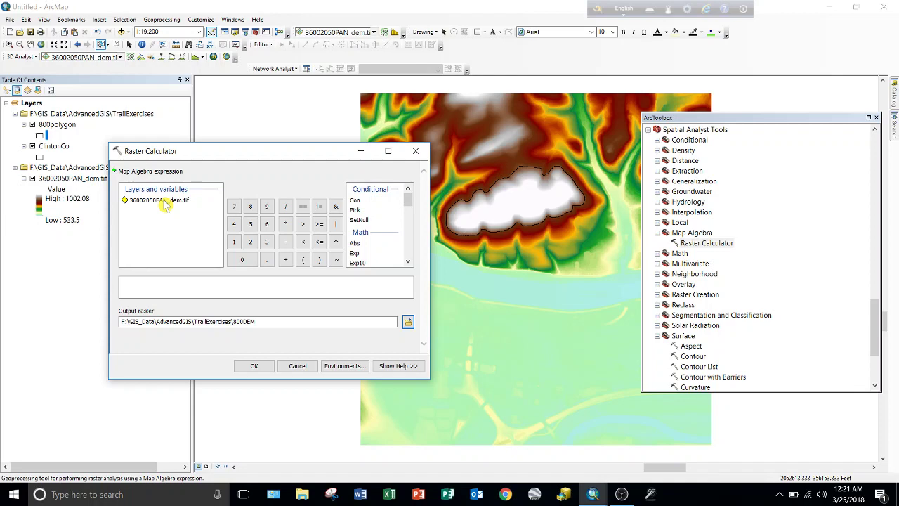
click(415, 152)
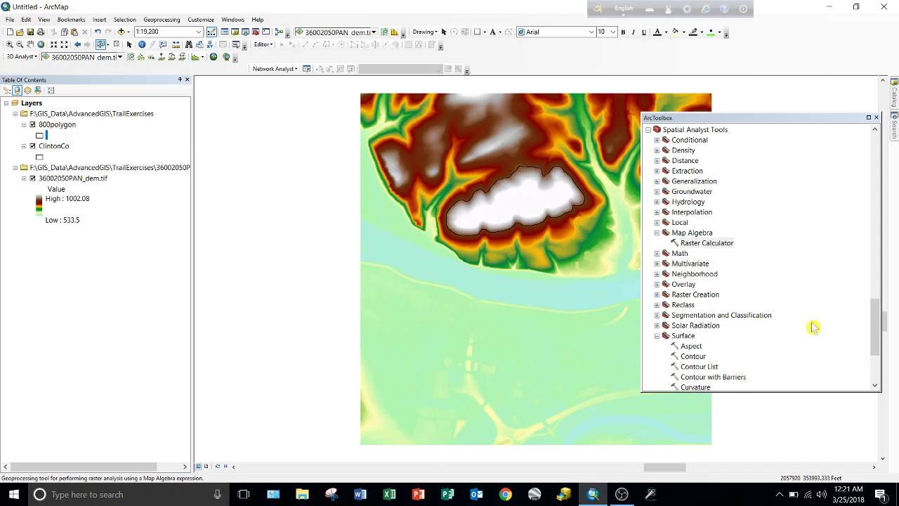
Open Extract by Mask from the Spatial Analyst Extraction tools with 36002050PAN_dem.tif as input raster and 800polygon as mask
drag(877, 317, 880, 349)
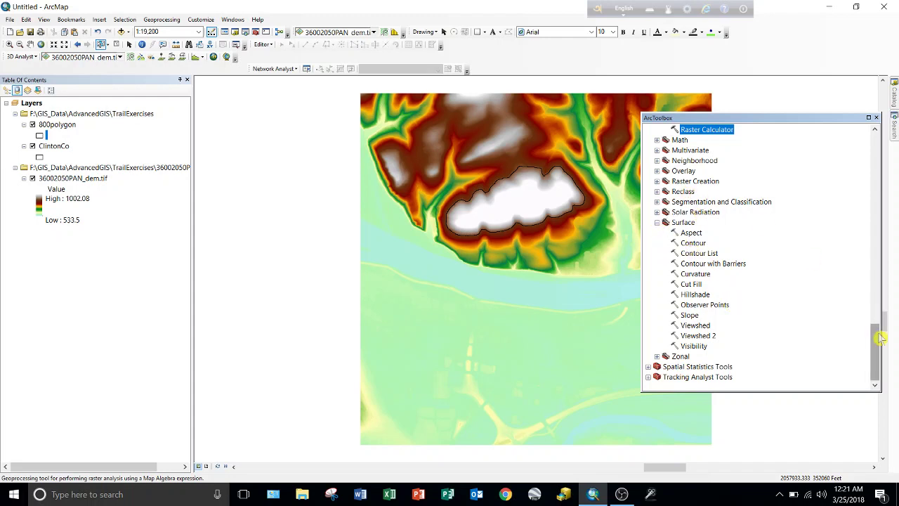
scroll(874, 343, up, 3)
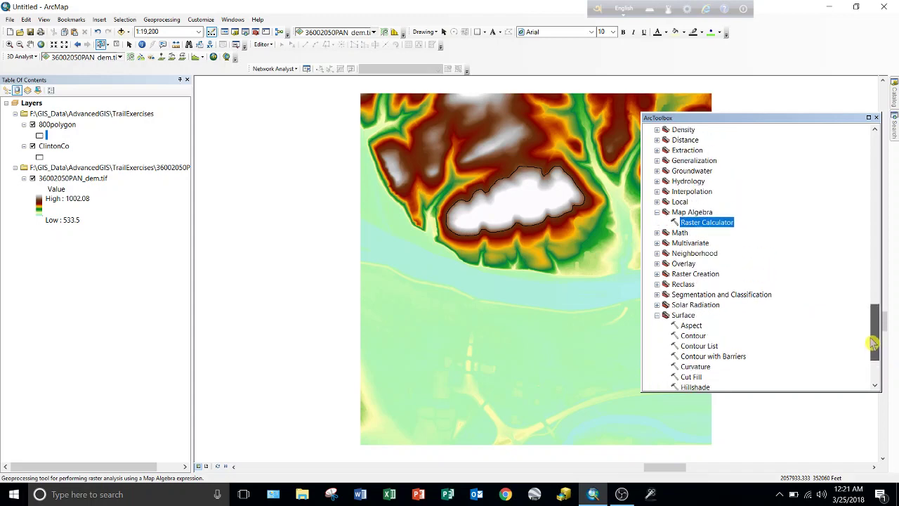
drag(872, 342, 877, 321)
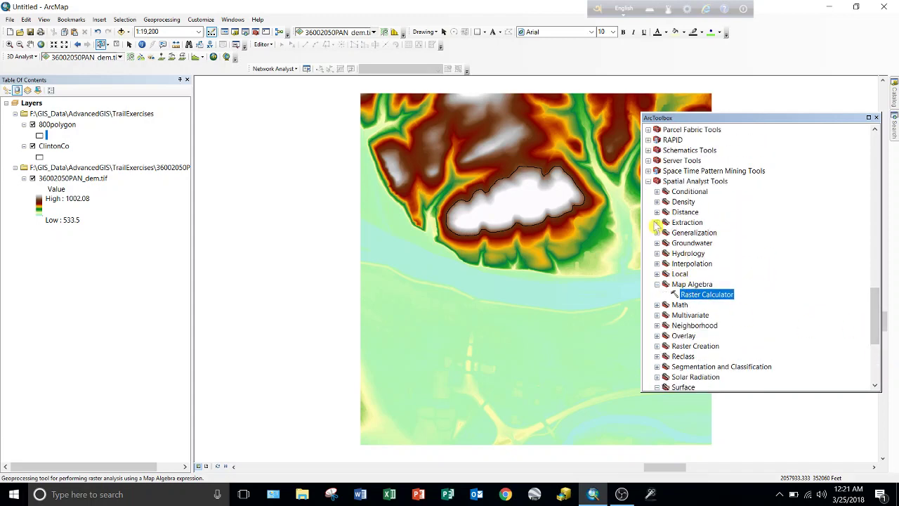
click(657, 222)
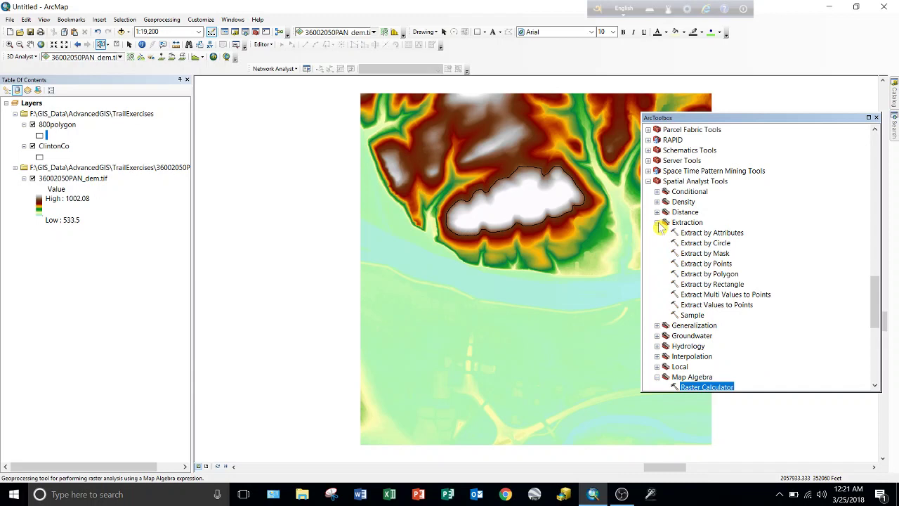
double_click(724, 254)
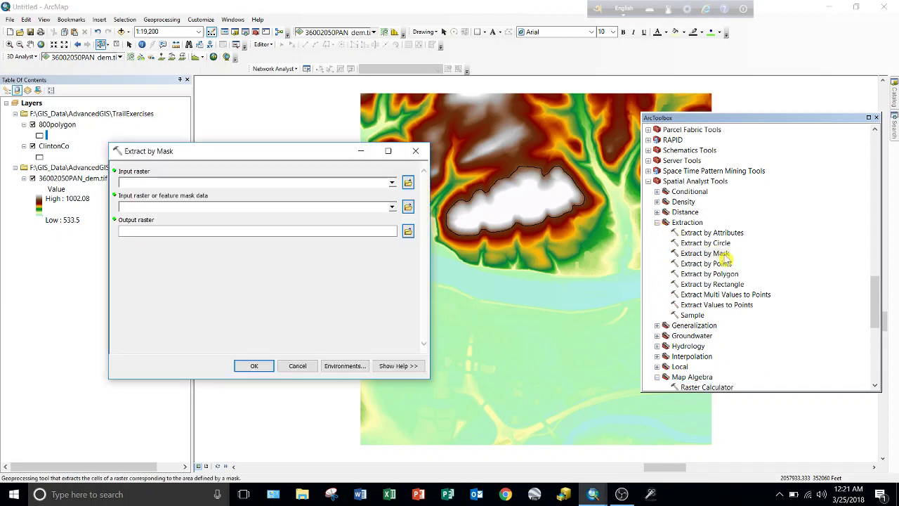
click(392, 184)
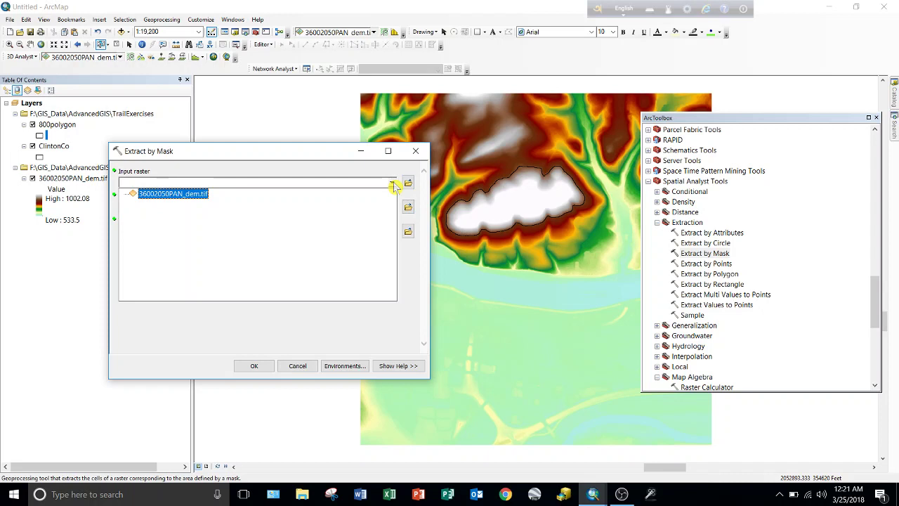
click(182, 195)
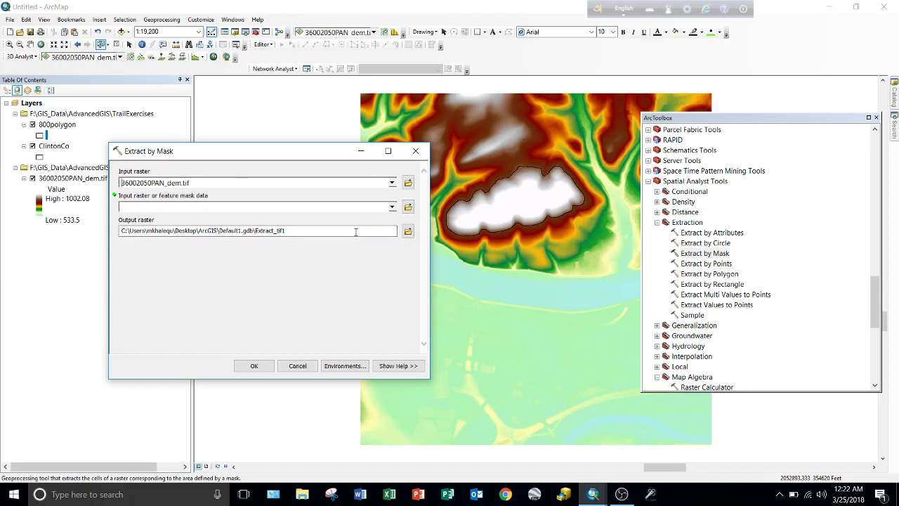
click(392, 207)
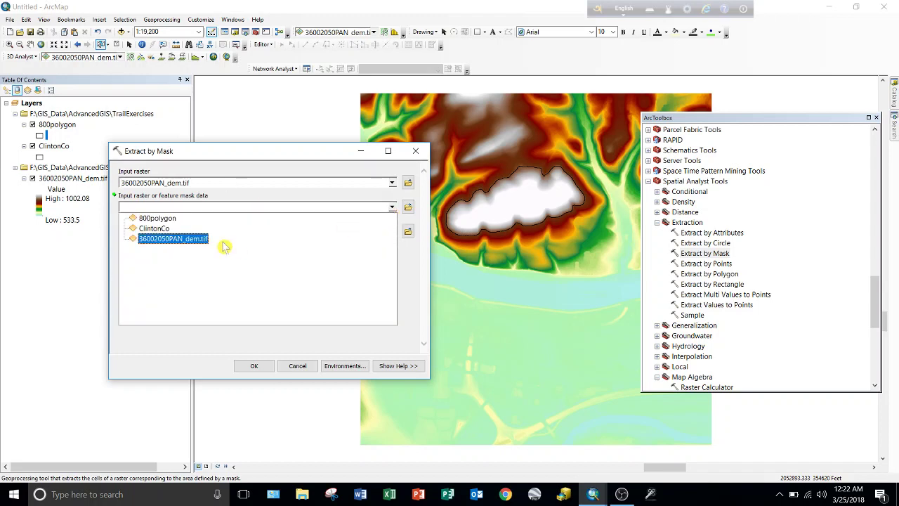
click(161, 219)
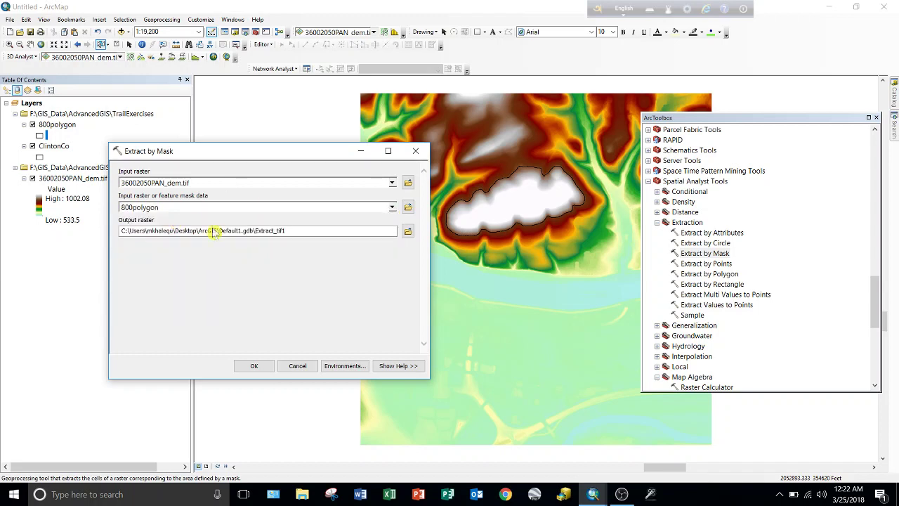
Set the output raster to 800DEM in the TrailExercises folder and run Extract by Mask
click(408, 231)
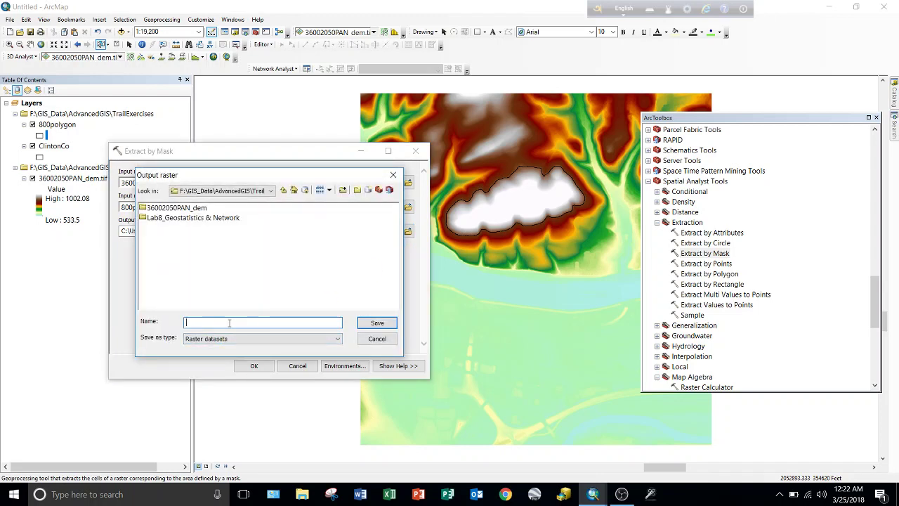
text(800DEM)
click(375, 323)
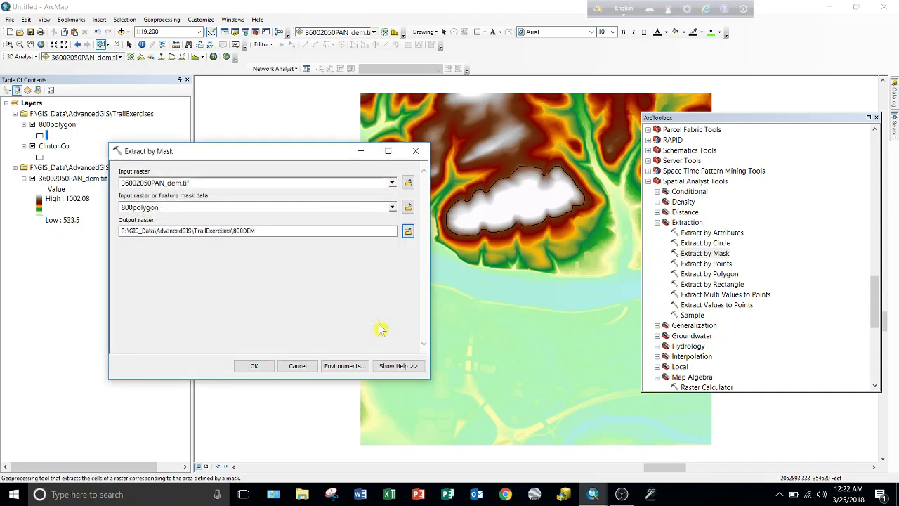
click(257, 367)
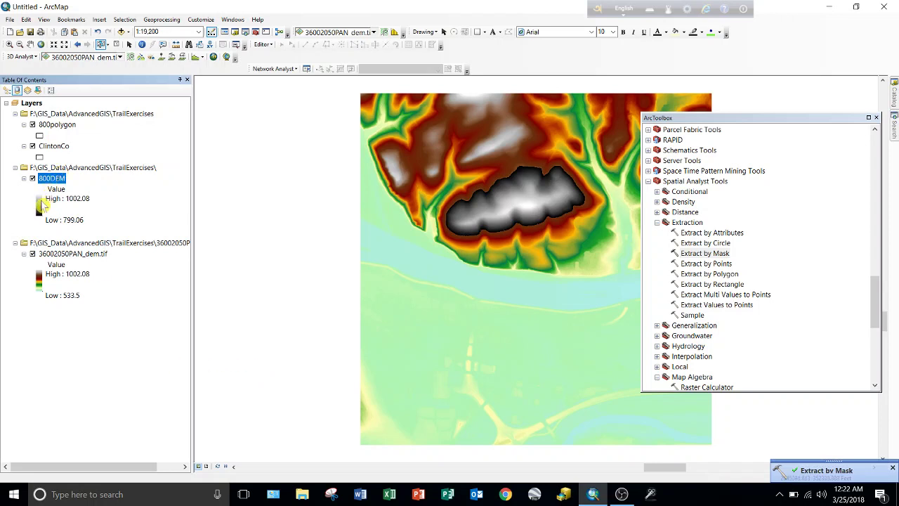
Hide the 36002050PAN_dem.tif layer and apply the green-yellow-brown-purple-white color ramp to 800DEM
ctrl+click(36, 255)
click(33, 254)
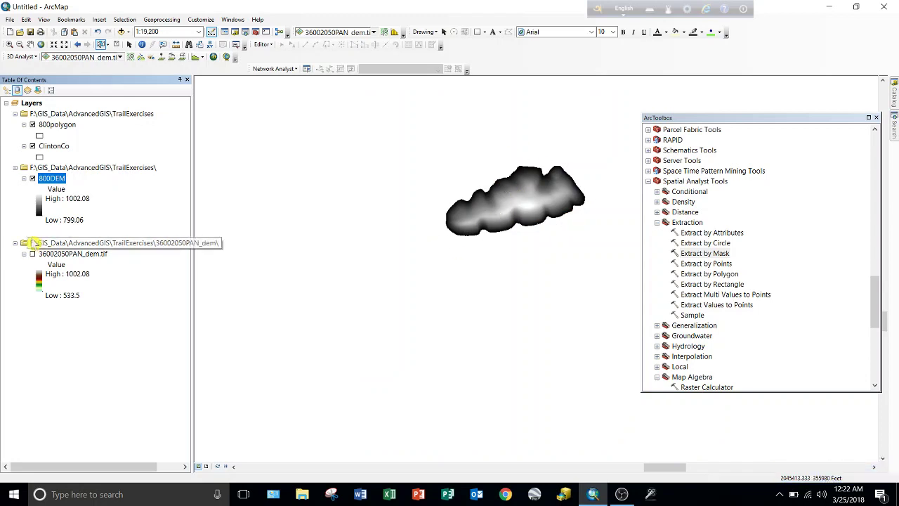
click(38, 215)
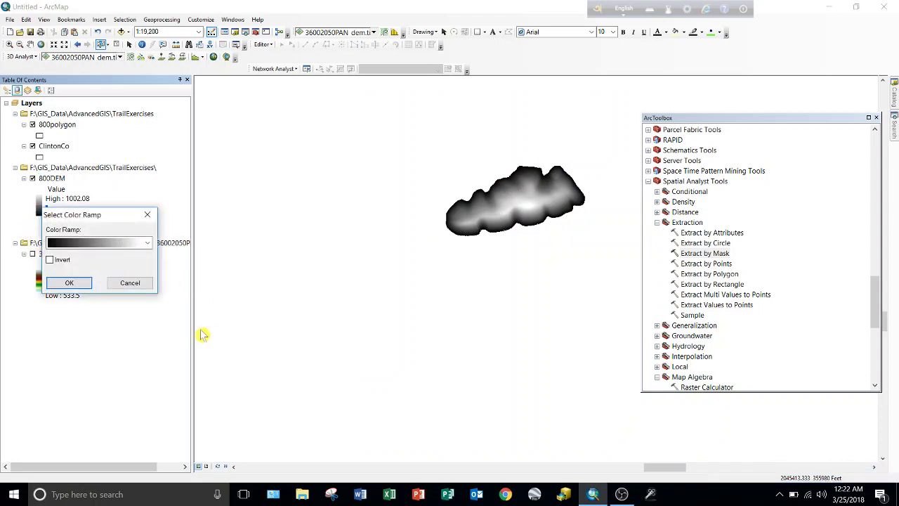
click(116, 244)
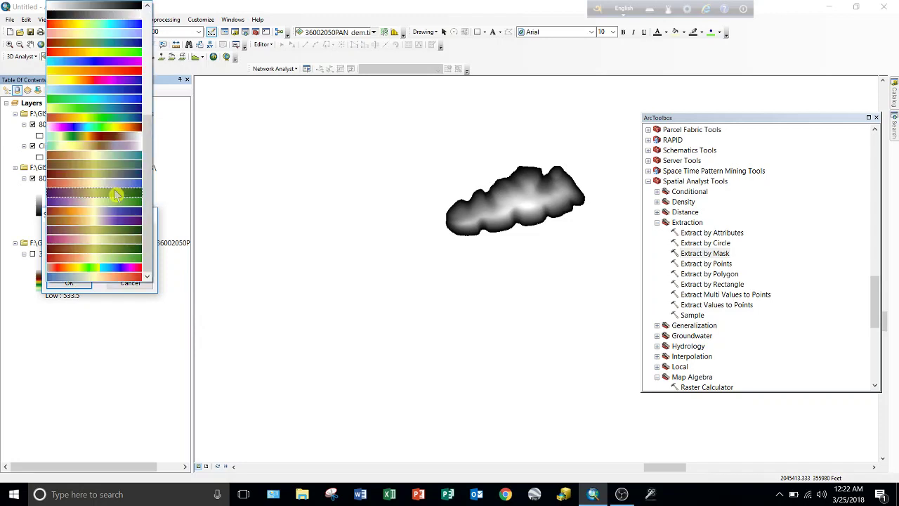
click(130, 146)
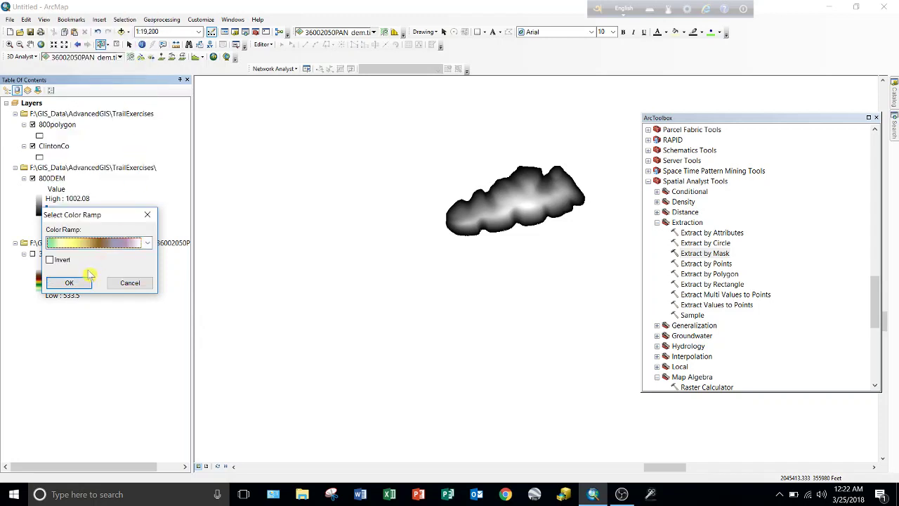
click(70, 283)
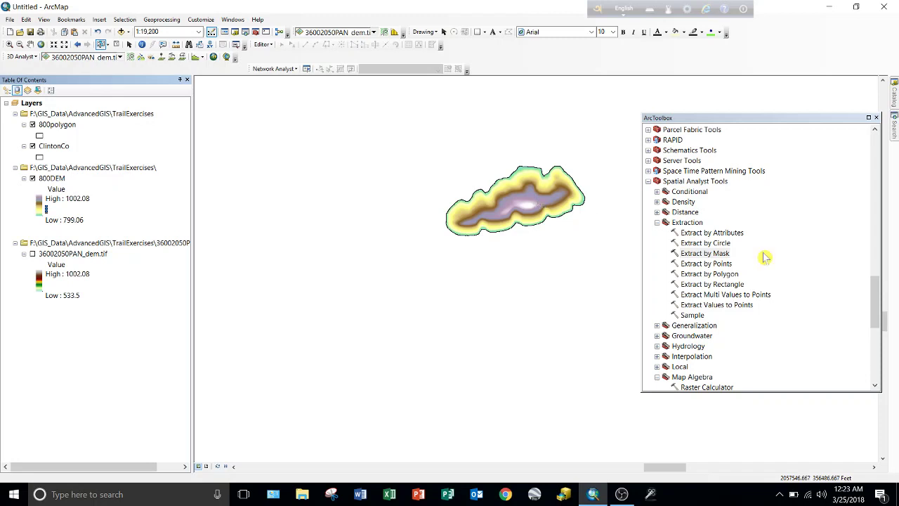
Open Raster Calculator from the Map Algebra tools and build the expression "800DEM" - 800
double_click(700, 388)
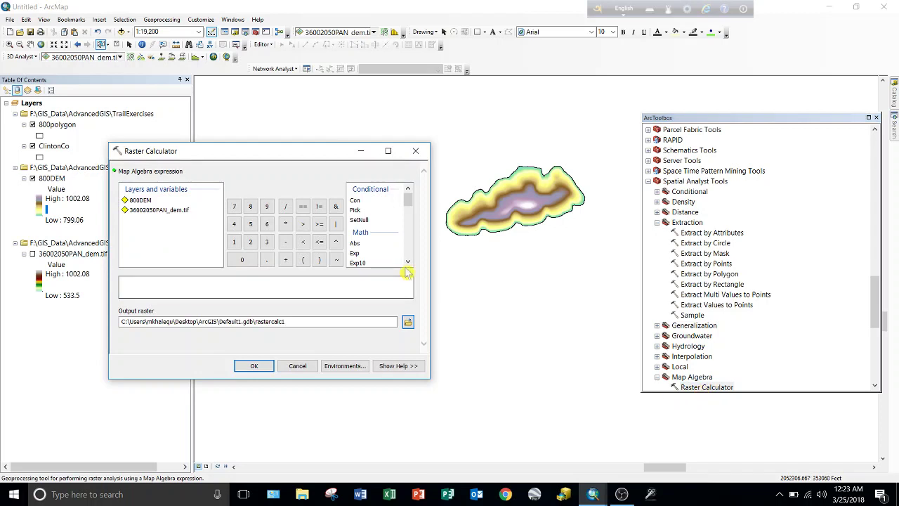
double_click(143, 201)
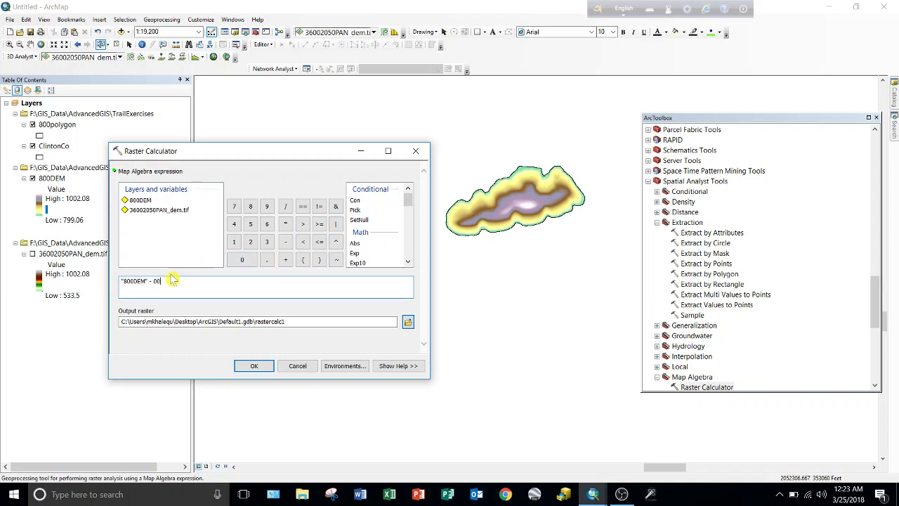
click(250, 206)
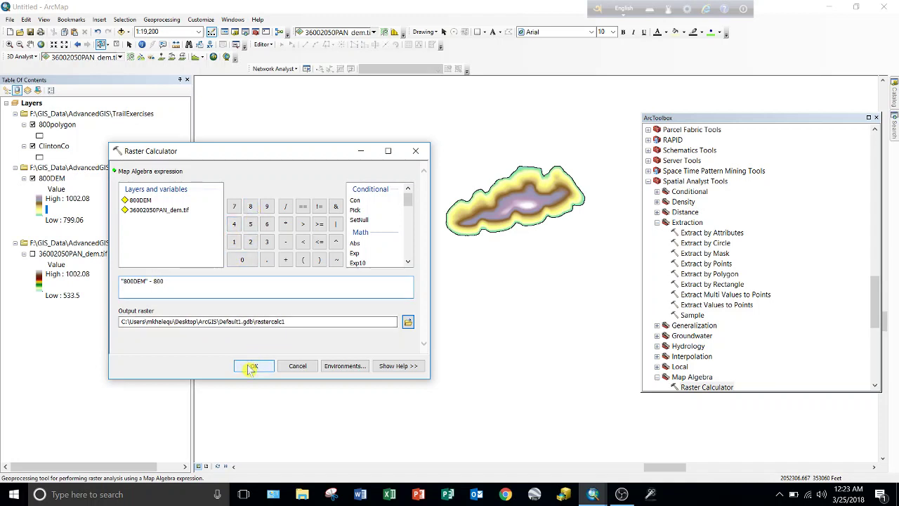
Set the output raster to DEltaZ in the TrailExercises folder and run Raster Calculator
click(407, 321)
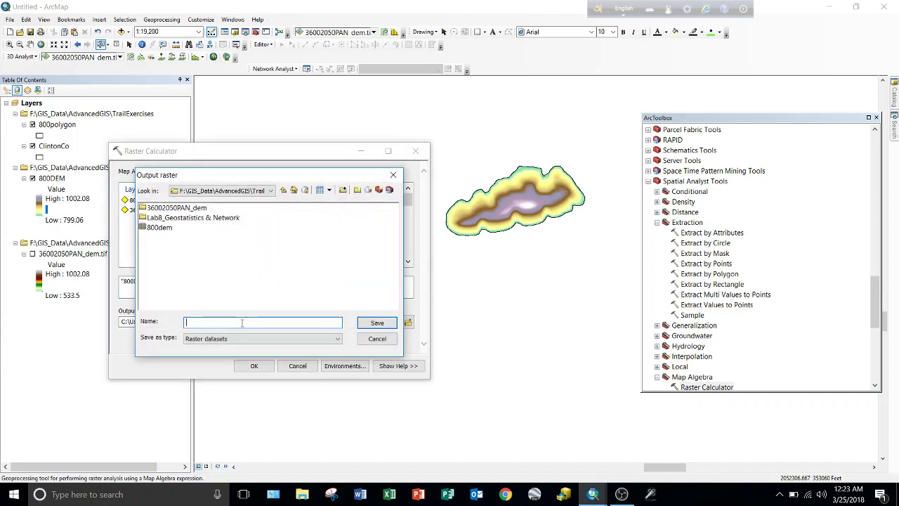
text(DEltaZ)
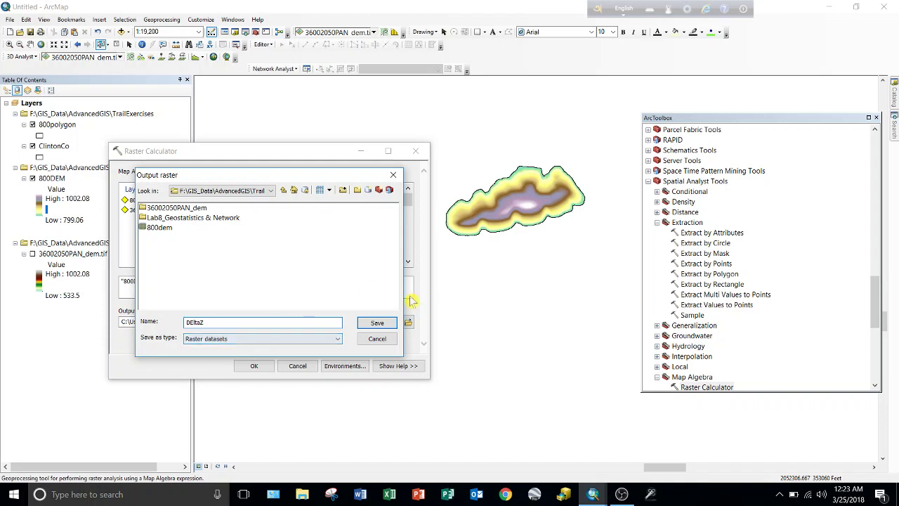
click(375, 323)
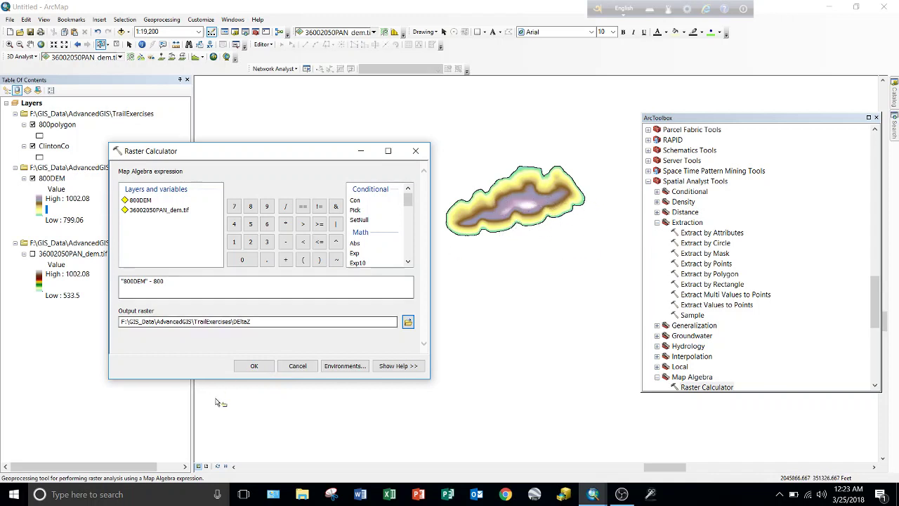
click(263, 364)
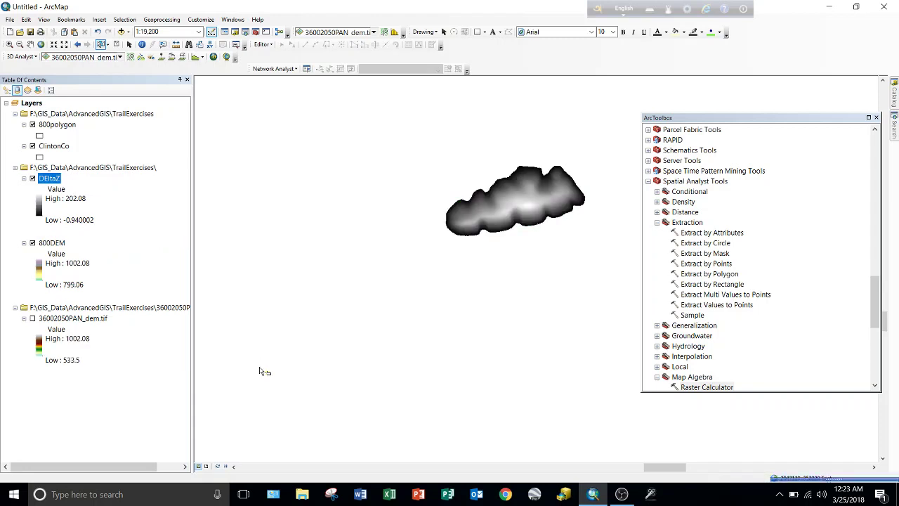
Apply the green-yellow-brown-purple-white color ramp to the DEltaZ layer
double_click(40, 208)
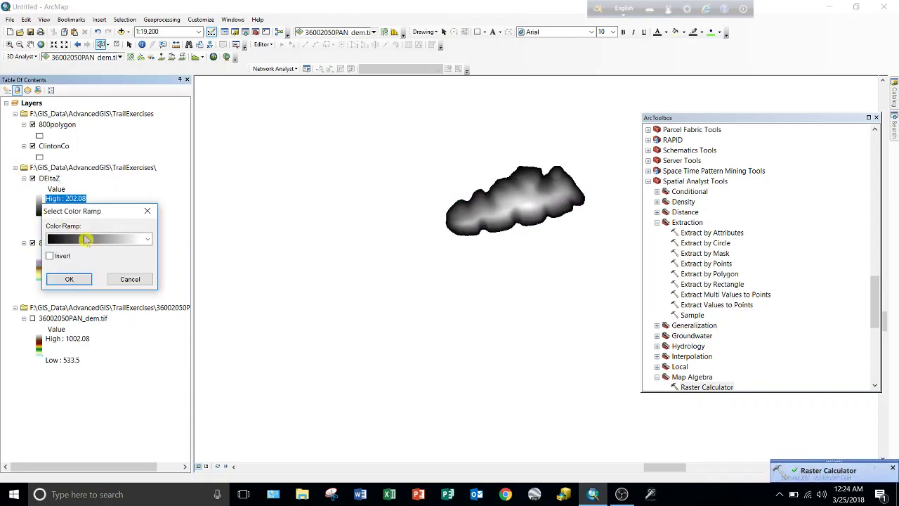
click(85, 242)
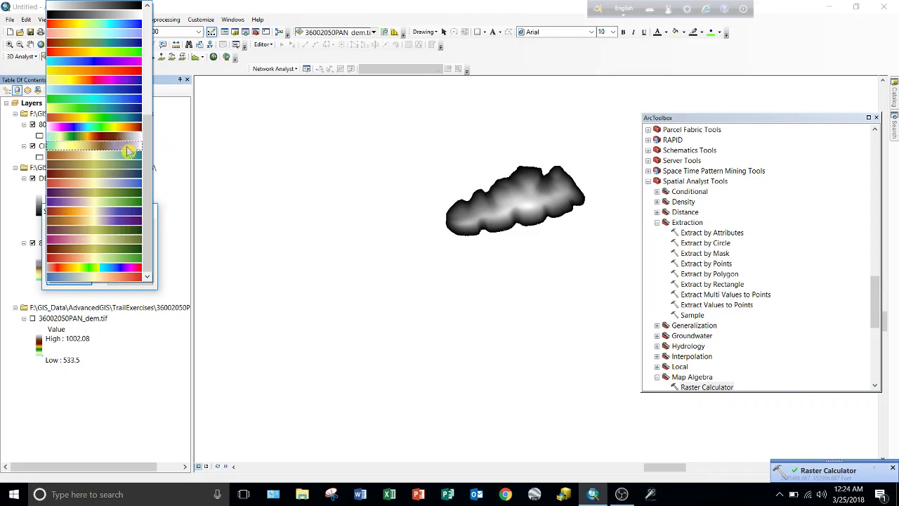
click(126, 152)
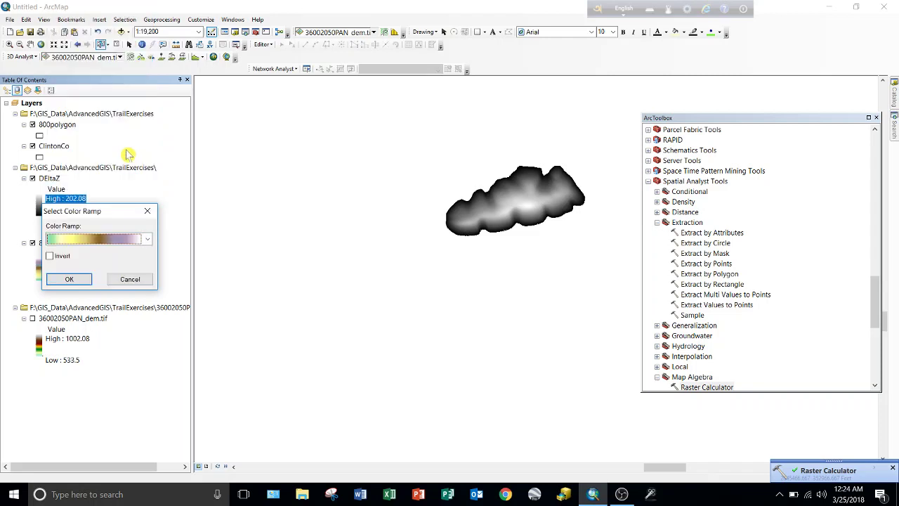
click(69, 278)
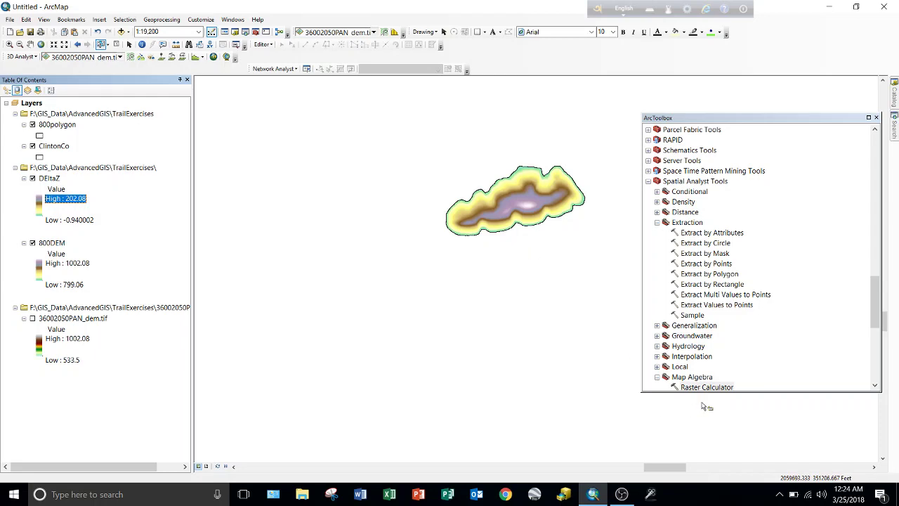
Open Zonal Statistics as Table from the Spatial Analyst Zonal tools with 800polygon as zone data and DEltaZ as value raster
drag(876, 298, 879, 349)
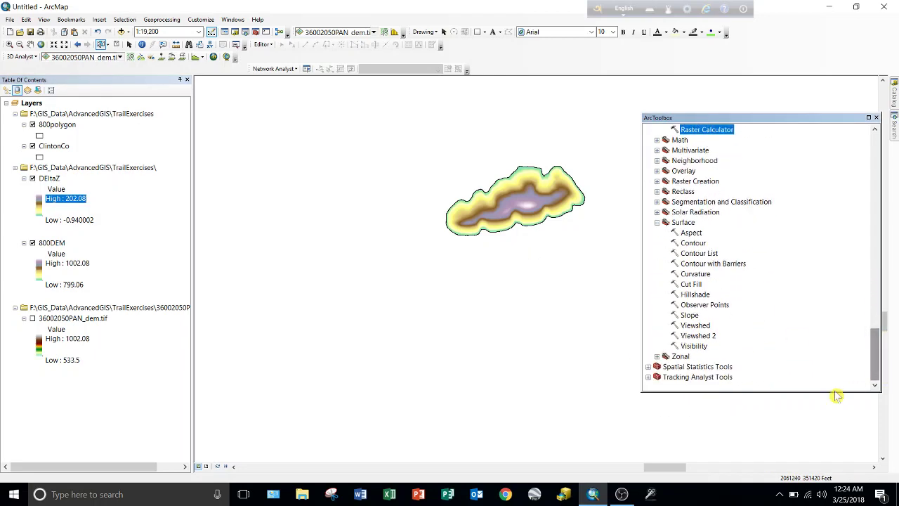
double_click(681, 356)
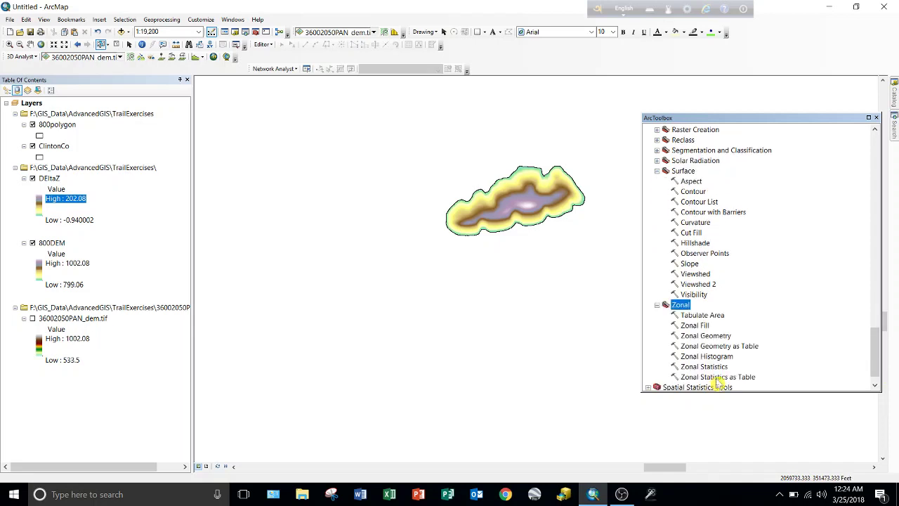
double_click(718, 377)
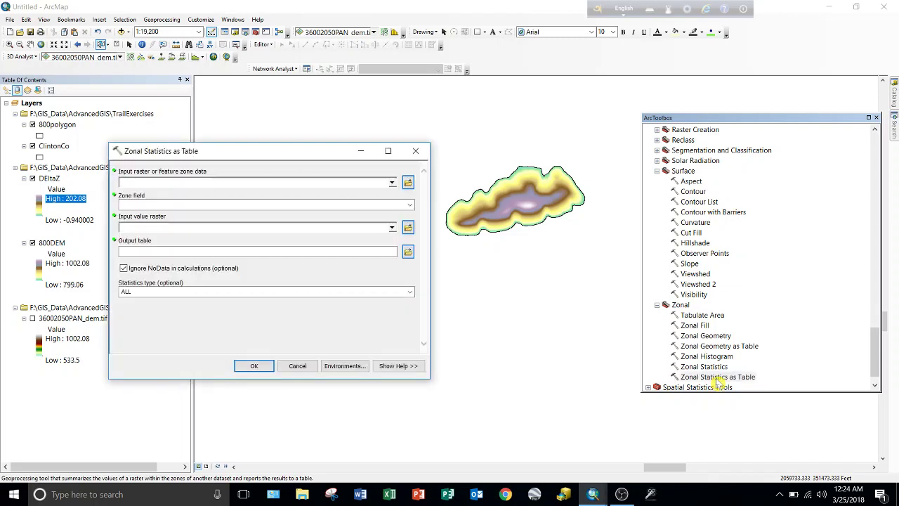
click(391, 182)
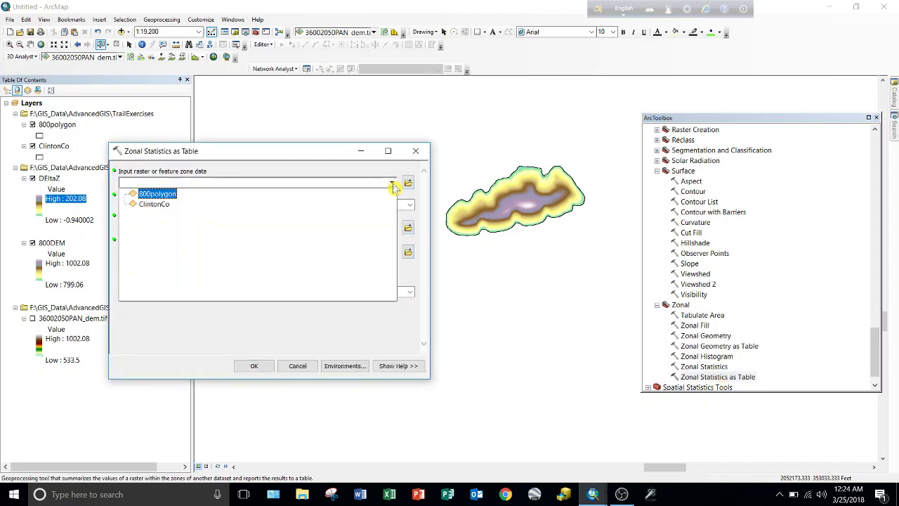
click(166, 194)
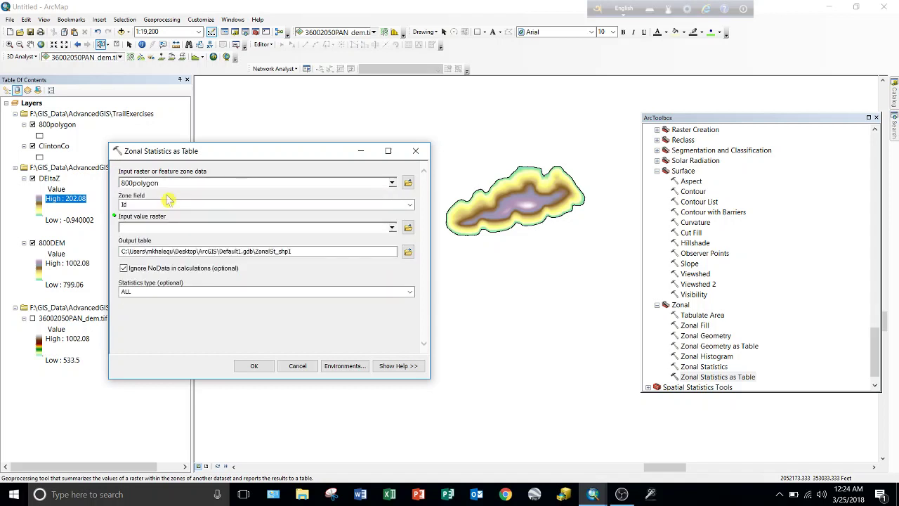
click(392, 228)
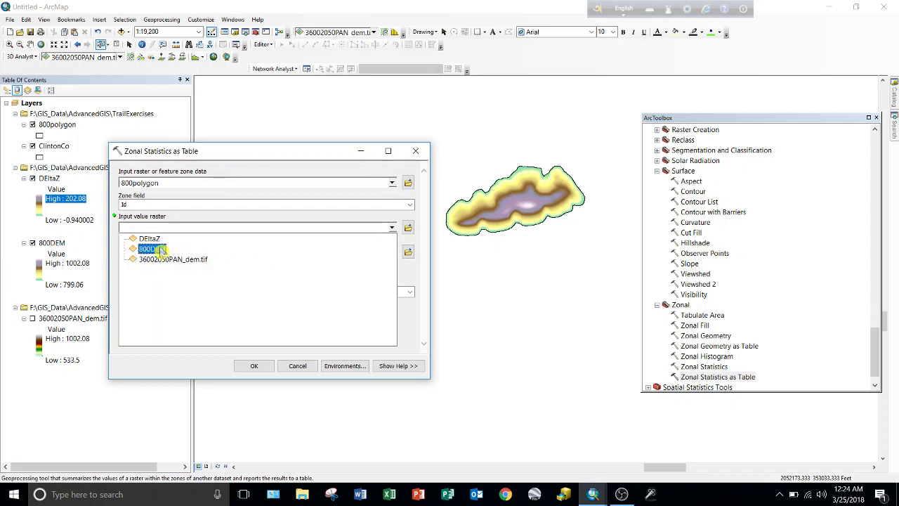
click(159, 240)
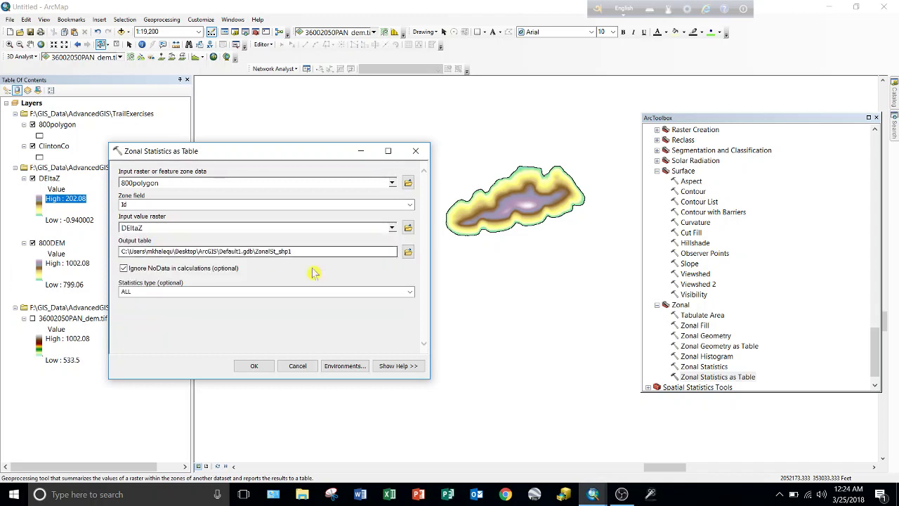
Set the output table to MeanHeight in the TrailExercises folder and run Zonal Statistics as Table
click(408, 252)
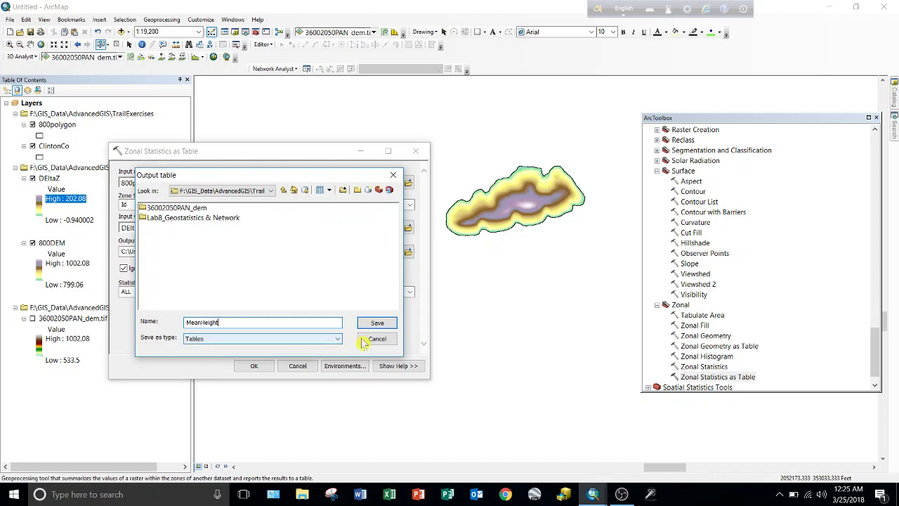
click(378, 323)
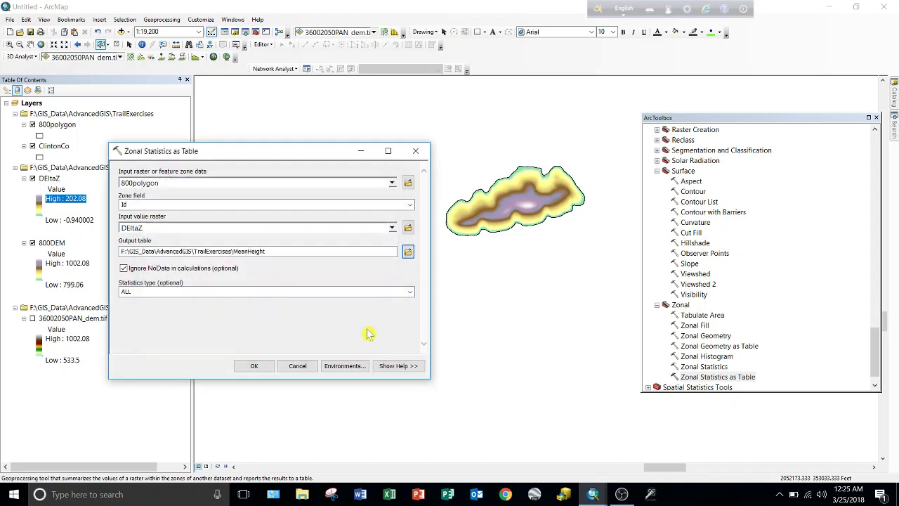
click(254, 365)
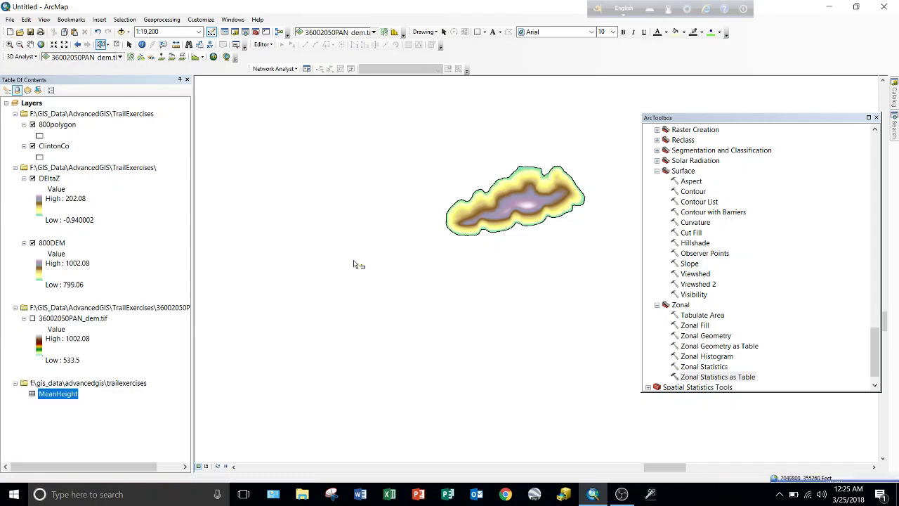
Open the MeanHeight table, examine its zonal statistics, and close it
right_click(63, 395)
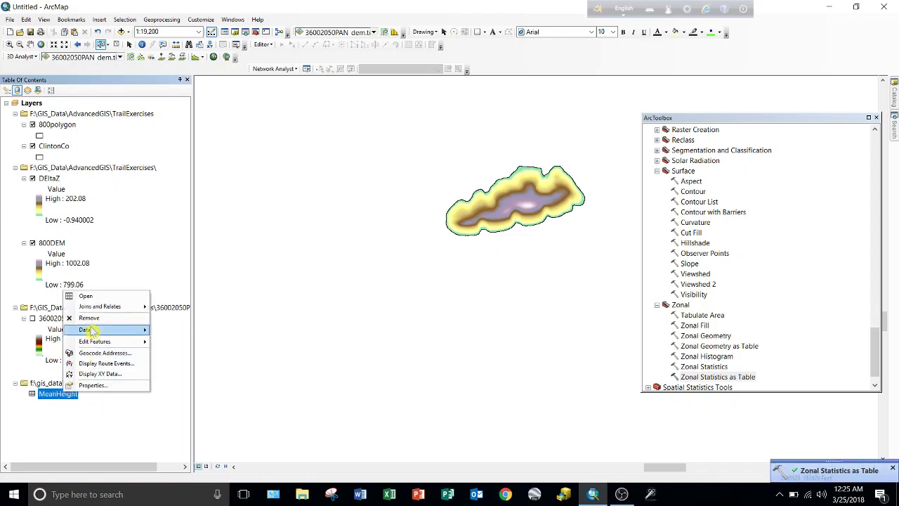
click(101, 297)
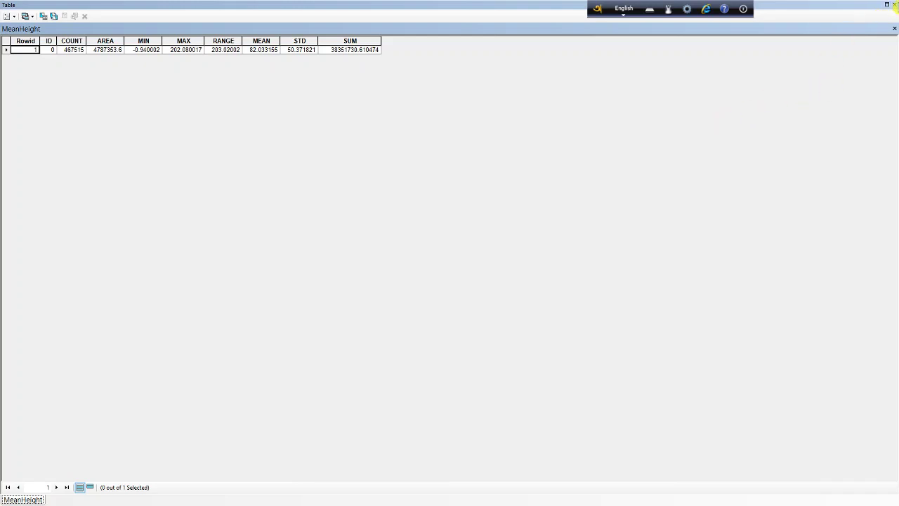
click(894, 4)
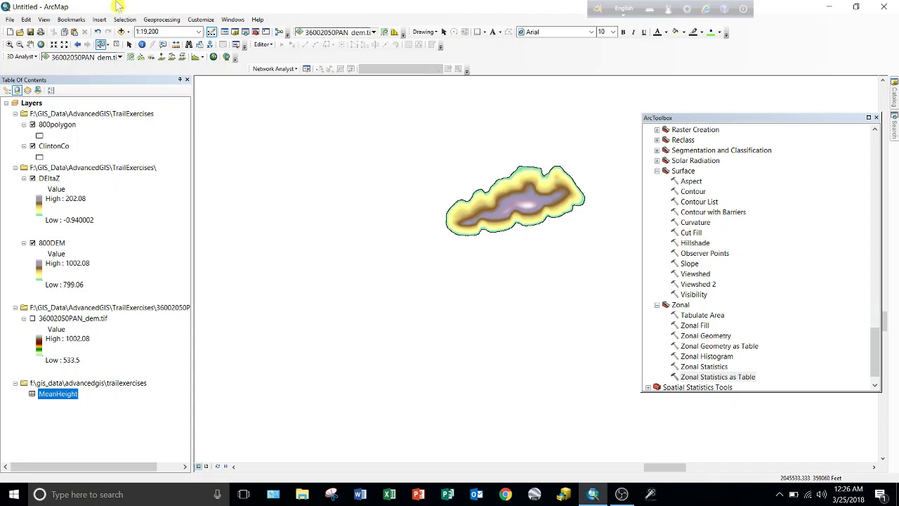
Identify a raster cell crossed by the 800polygon outline along the hill's southern boundary, then close the results
click(9, 44)
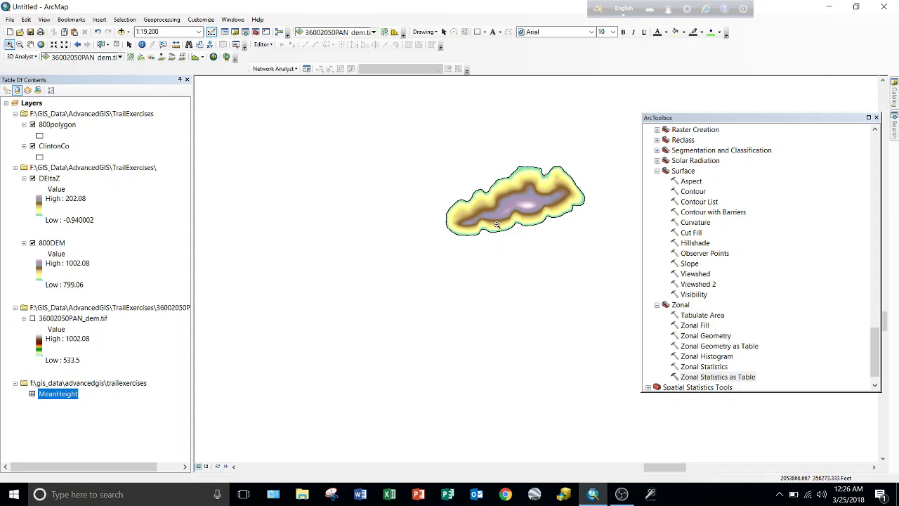
drag(496, 224, 512, 237)
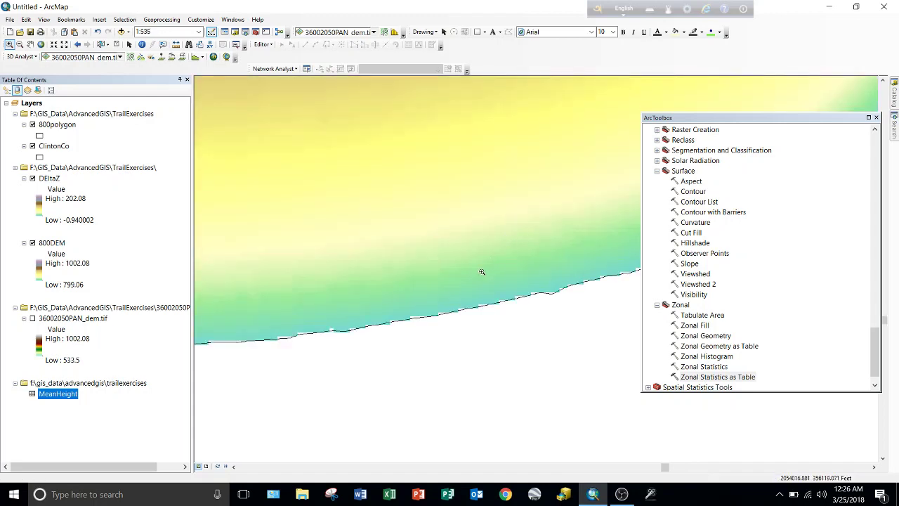
drag(465, 285, 494, 316)
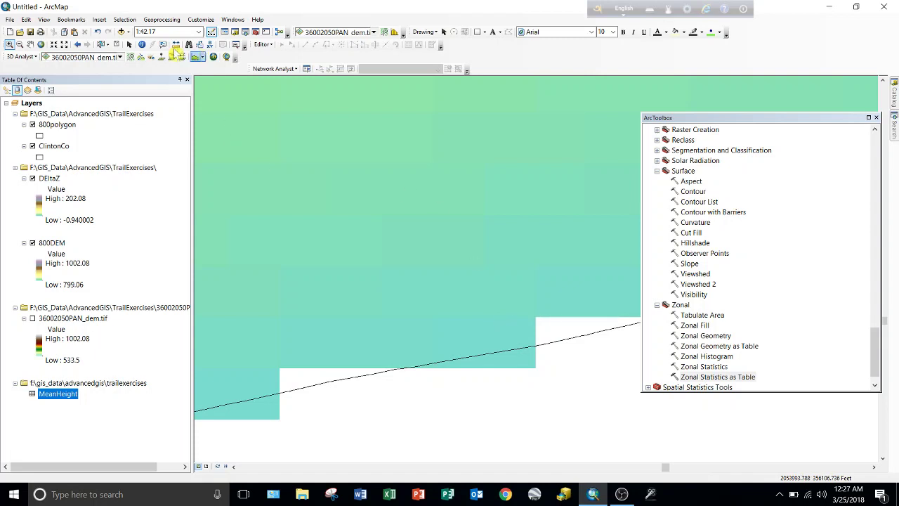
click(141, 44)
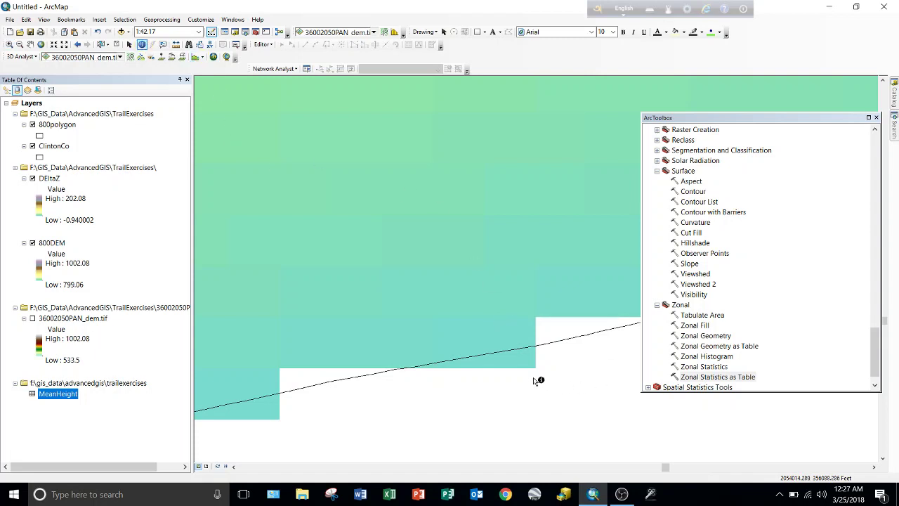
click(520, 355)
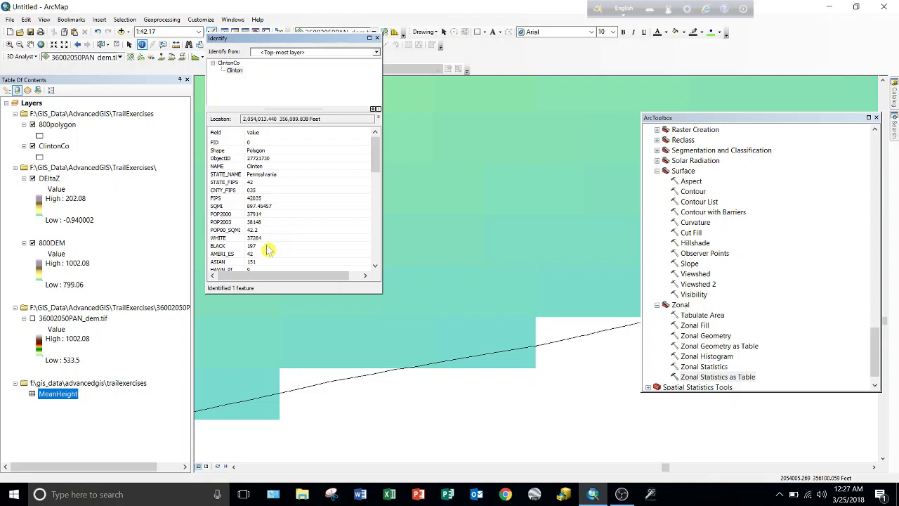
mouse_move(376, 156)
mouse_down()
mouse_move(377, 181)
mouse_move(376, 150)
mouse_up()
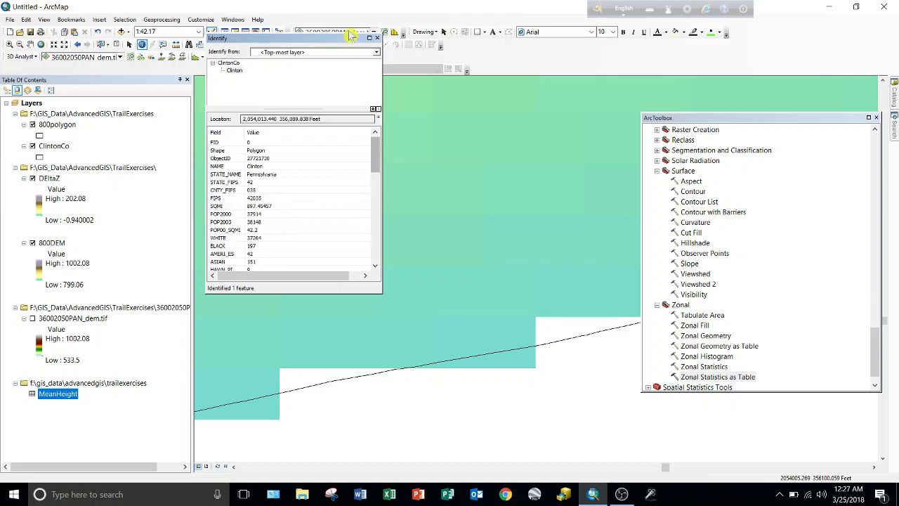
click(377, 38)
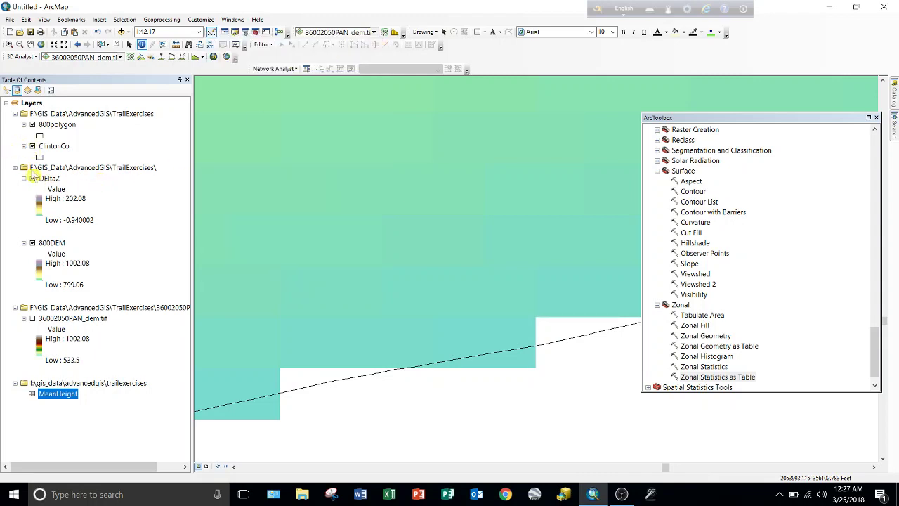
Hide the ClintonCo layer and identify the DEltaZ pixel value of the same boundary cell
click(33, 147)
click(524, 358)
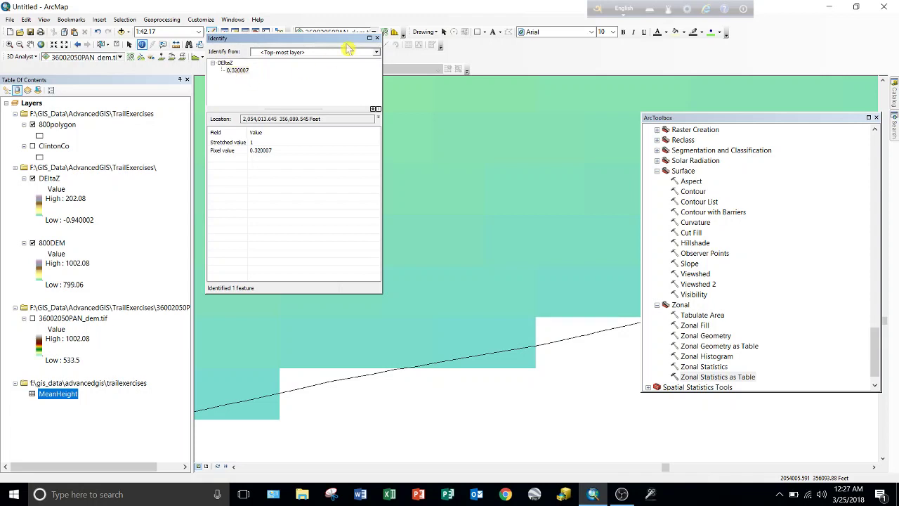
click(377, 39)
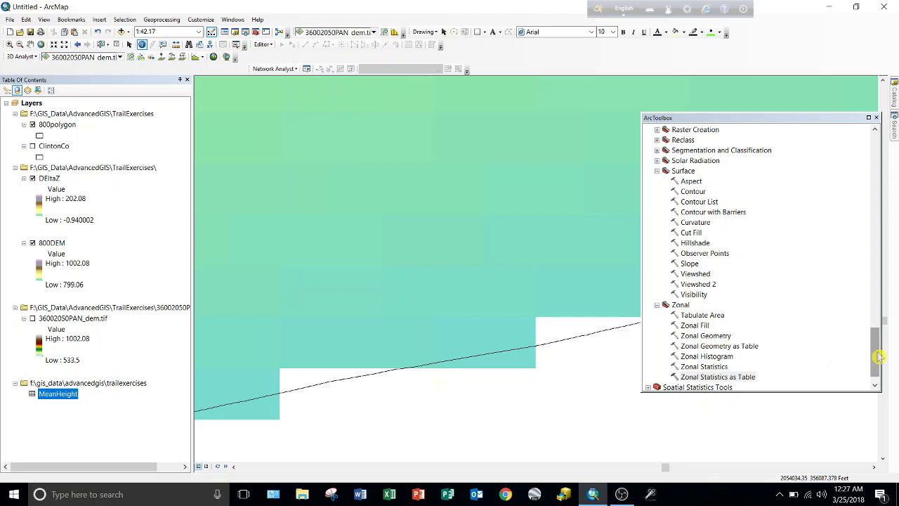
Start a new Raster Calculator operation and set its output raster to IntVolume in the TrailExercises folder
drag(878, 357, 876, 332)
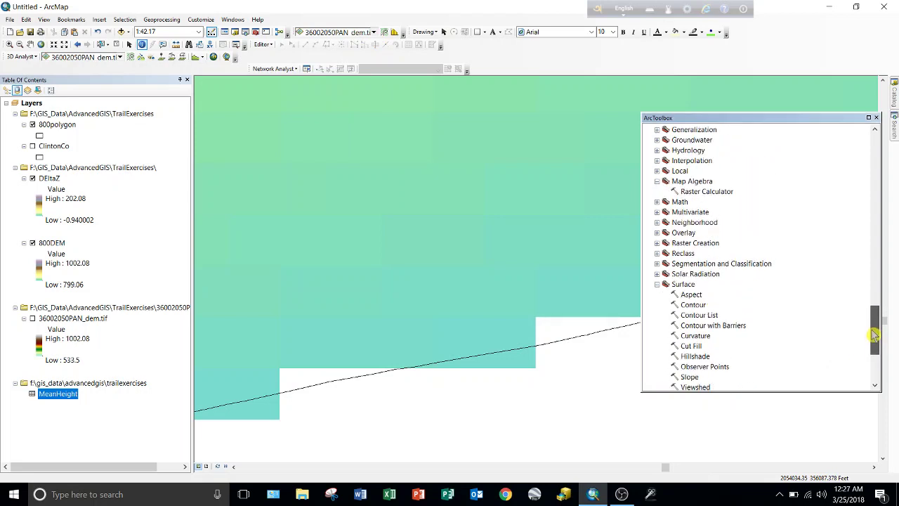
double_click(708, 193)
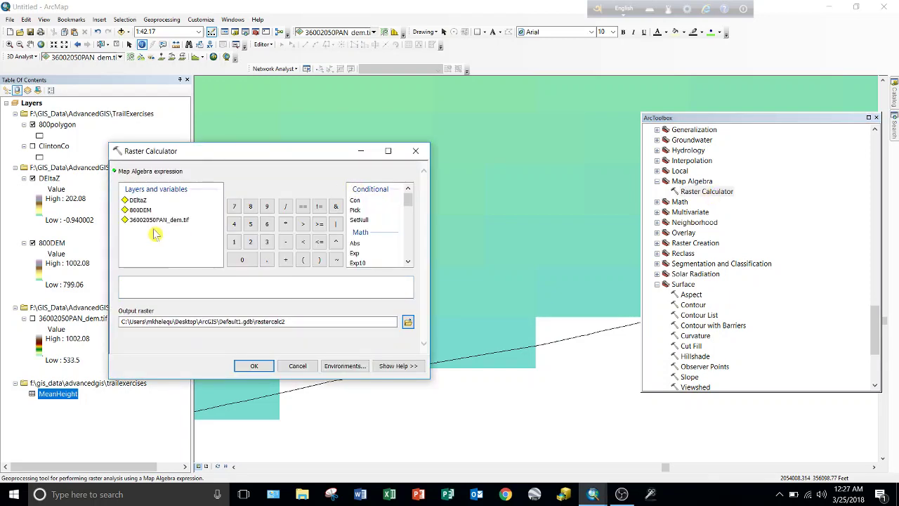
click(408, 321)
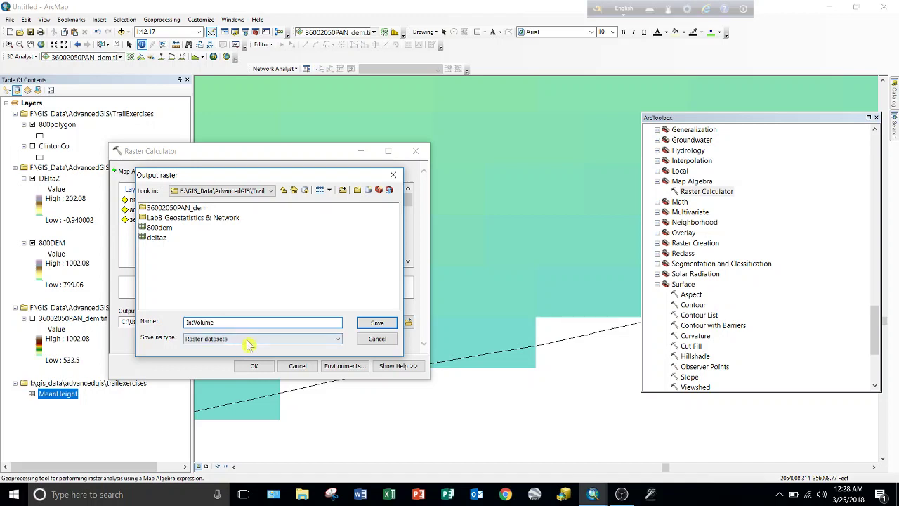
click(376, 323)
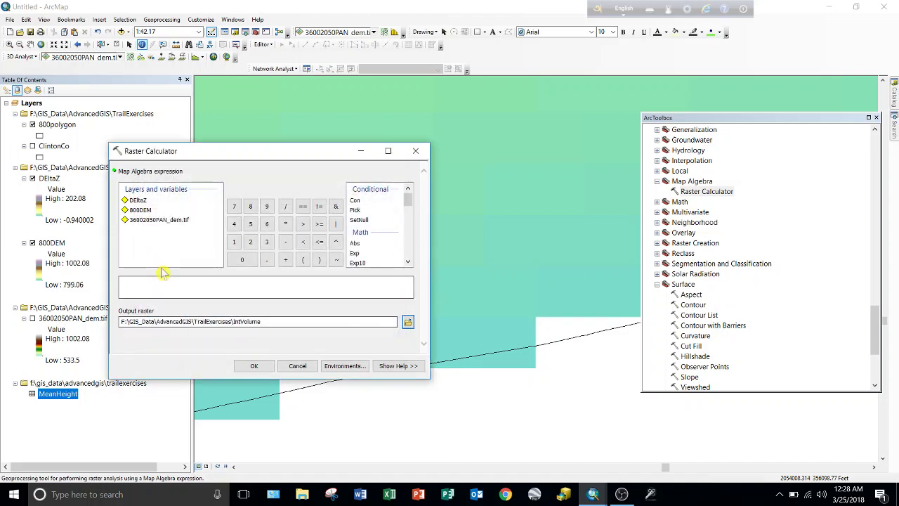
Enter an expression multiplying DEltaZ by the cell area (3.2 * 3.2) and run the raster calculation
click(138, 201)
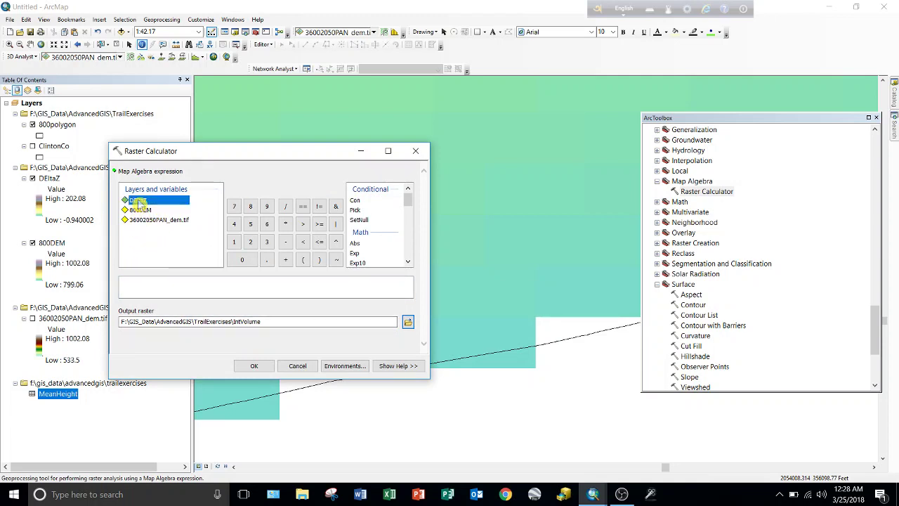
double_click(138, 201)
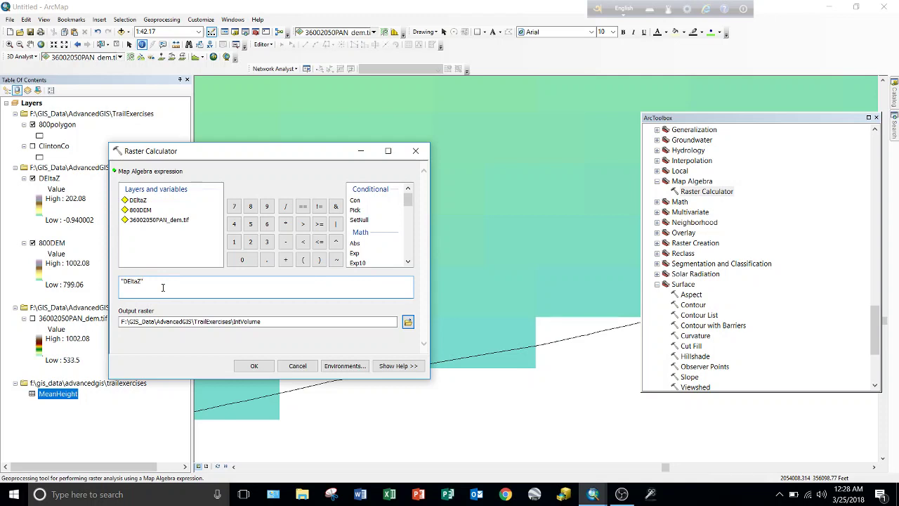
click(285, 223)
click(266, 242)
click(267, 260)
click(251, 242)
text())
click(252, 367)
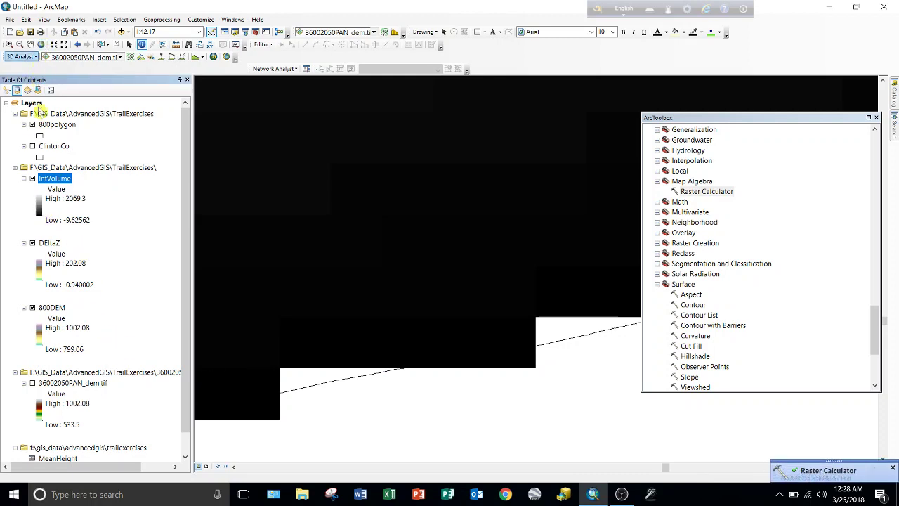
Recolor the IntVolume layer with the green-yellow-brown-purple-white elevation color ramp used for DEltaZ
right_click(59, 181)
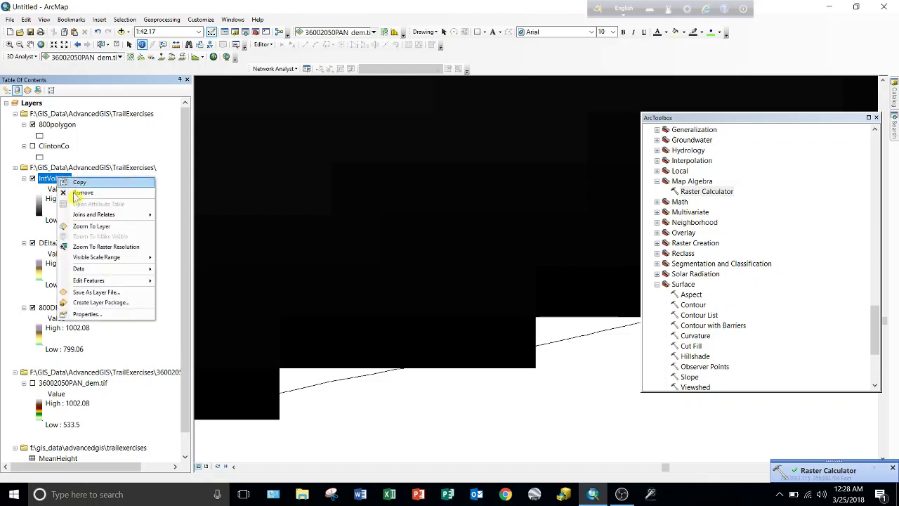
click(95, 227)
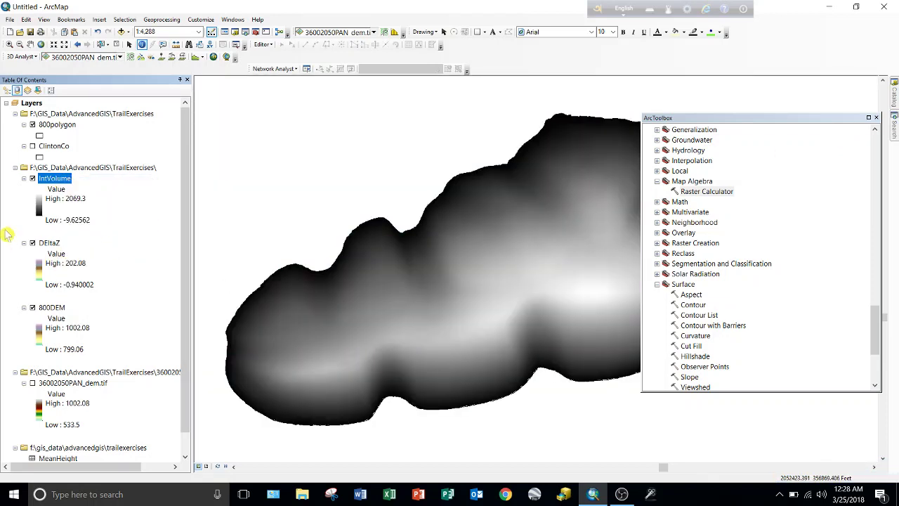
click(44, 214)
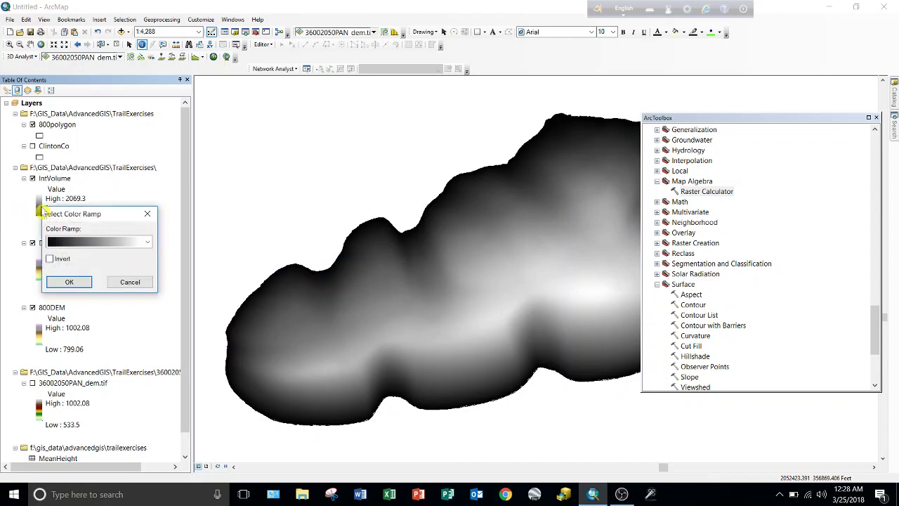
click(90, 245)
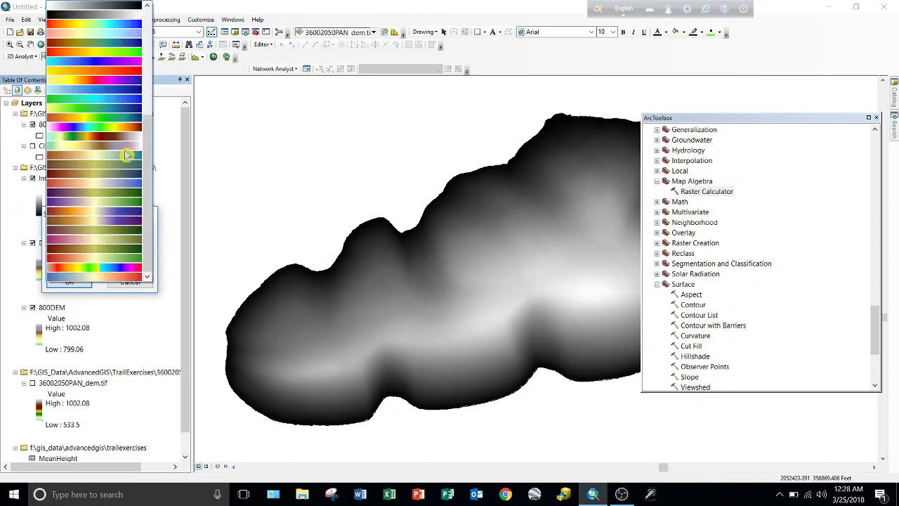
click(125, 146)
click(69, 282)
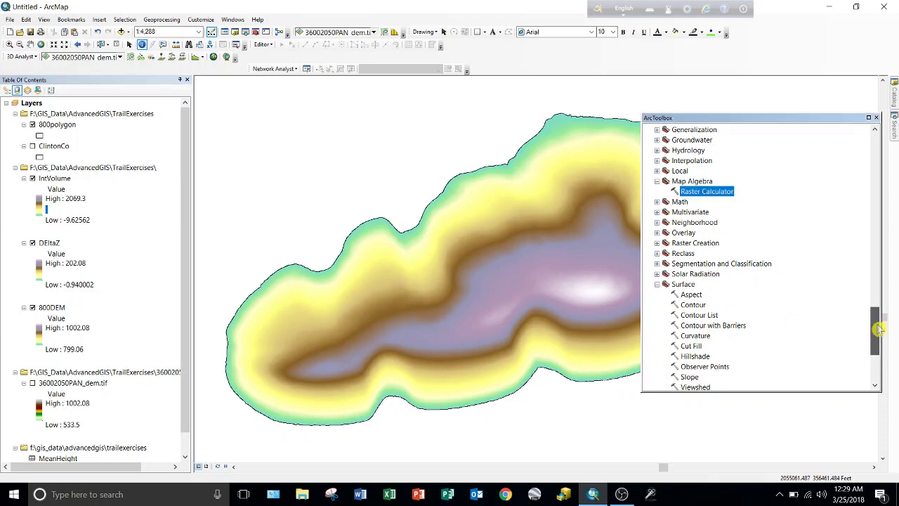
Set up Zonal Statistics as Table with 800polygon as the zone data and IntVolume as the value raster
drag(877, 328, 880, 364)
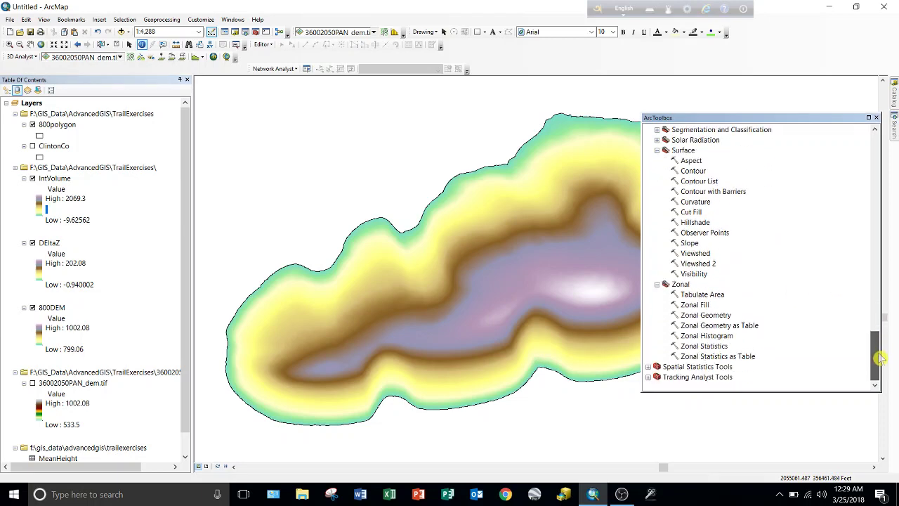
double_click(744, 357)
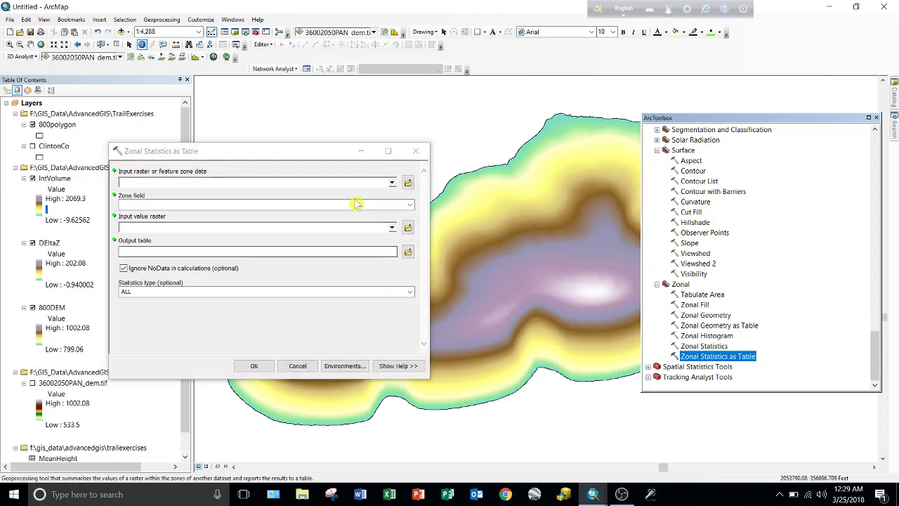
click(392, 183)
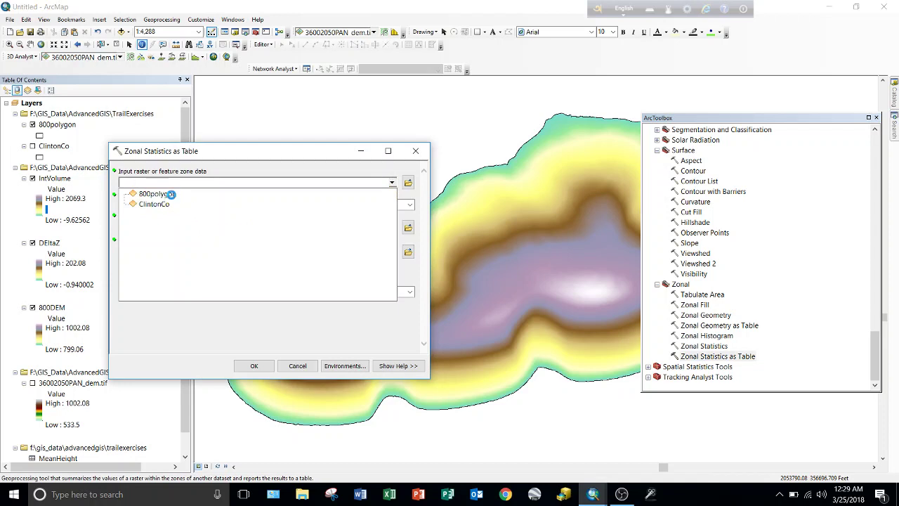
click(163, 194)
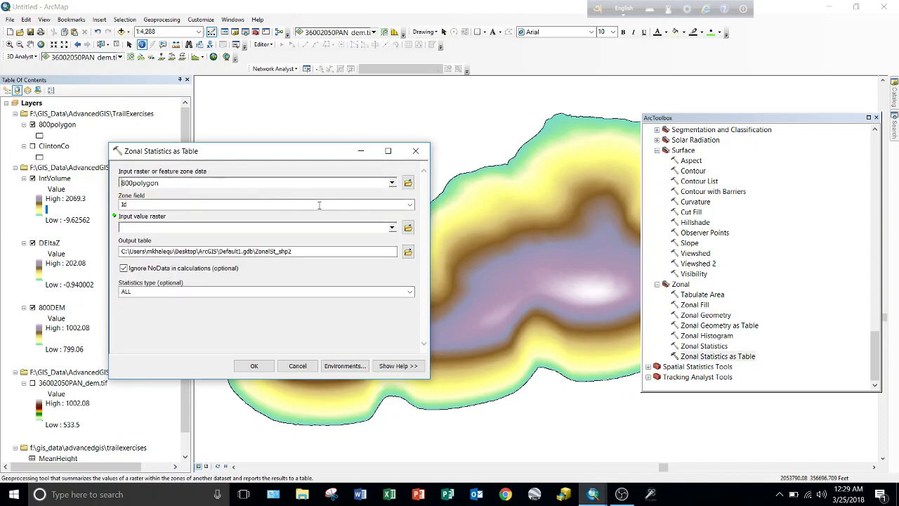
click(391, 230)
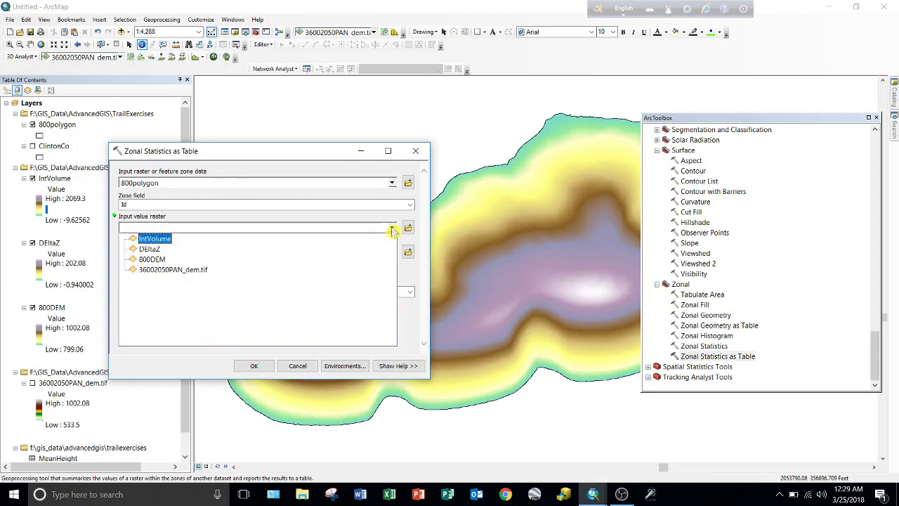
click(150, 249)
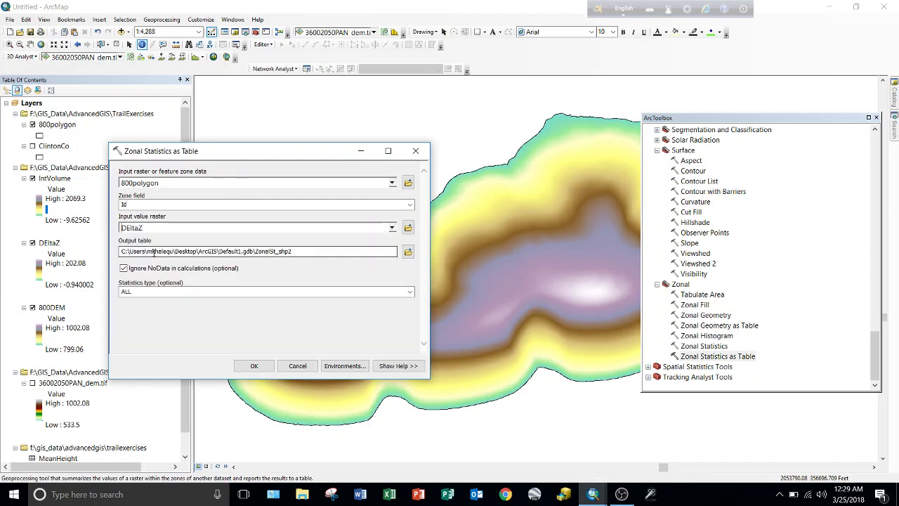
click(392, 227)
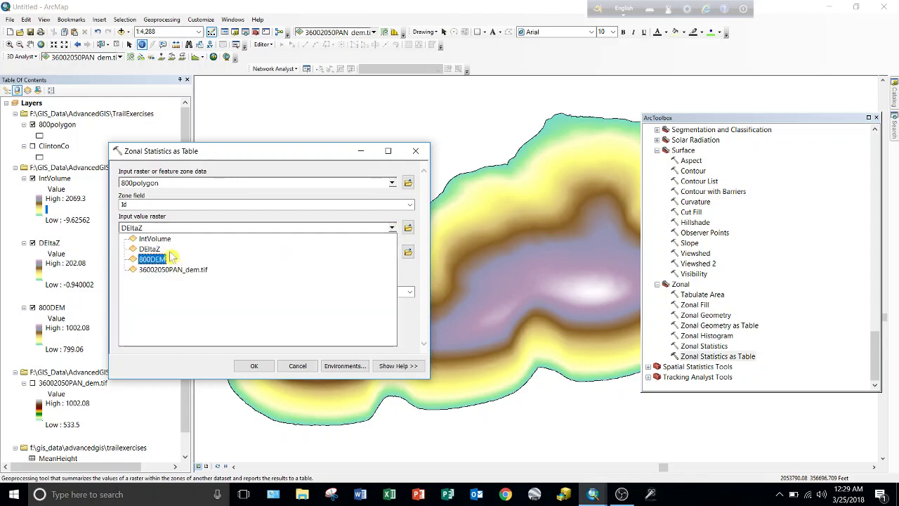
click(159, 238)
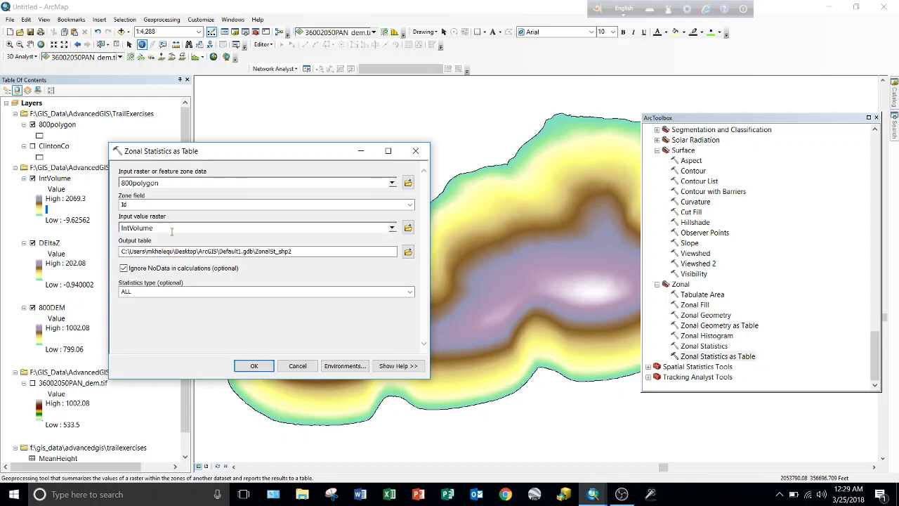
Set the output table to SumVolume in the TrailExercises folder and run the zonal statistics
click(408, 252)
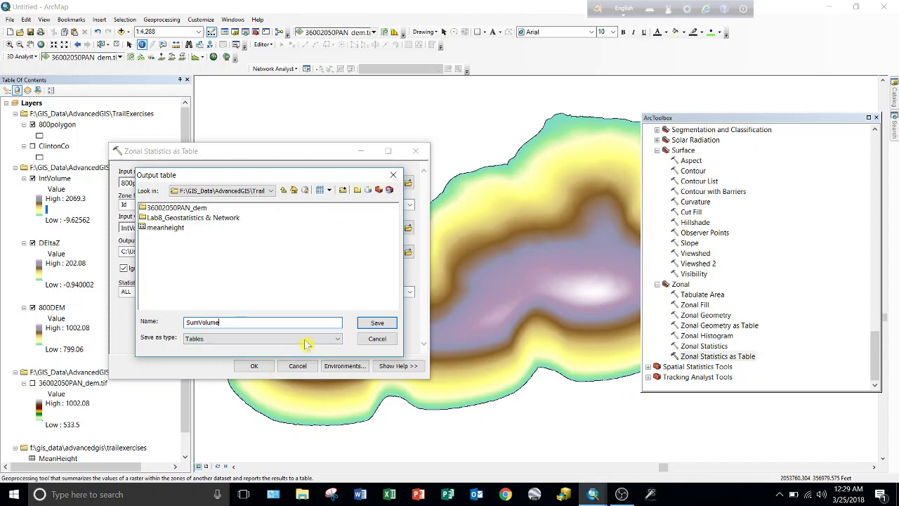
click(377, 322)
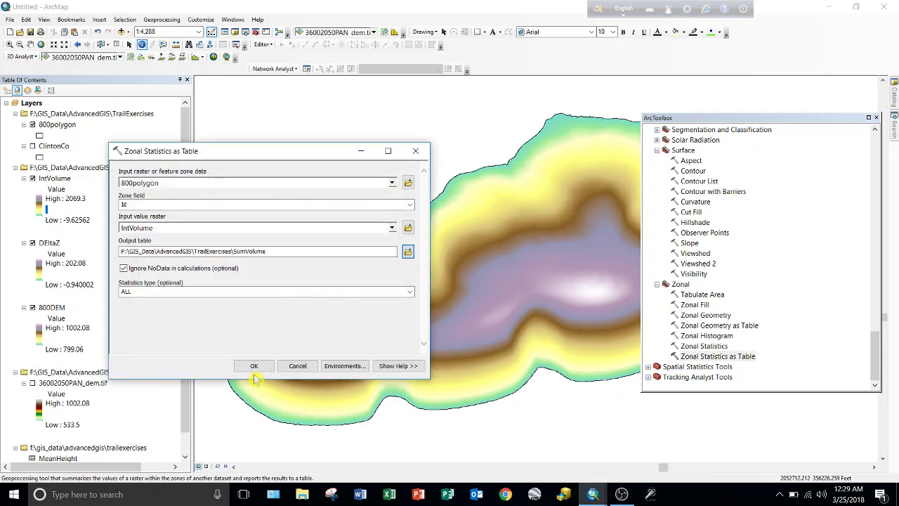
click(256, 367)
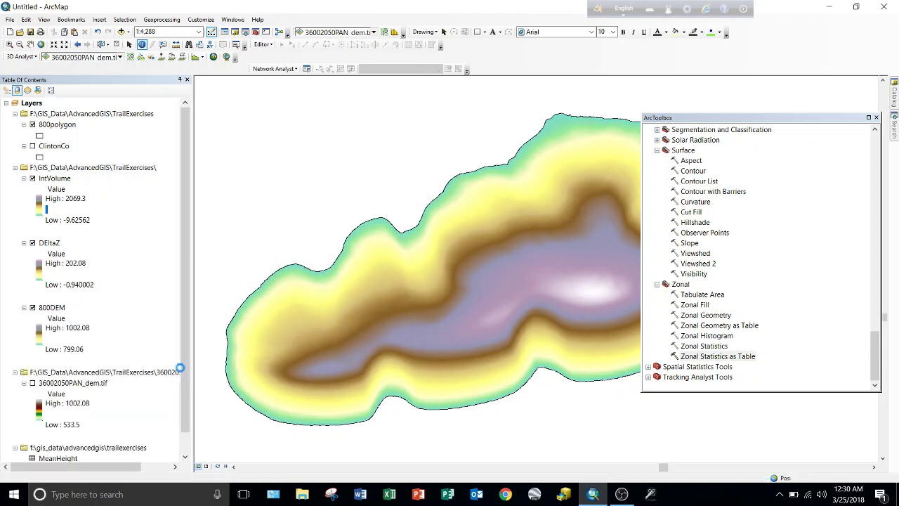
Open the SumVolume table, examine its SUM column for the hill's total volume, and close the table
scroll(185, 368, down, 1)
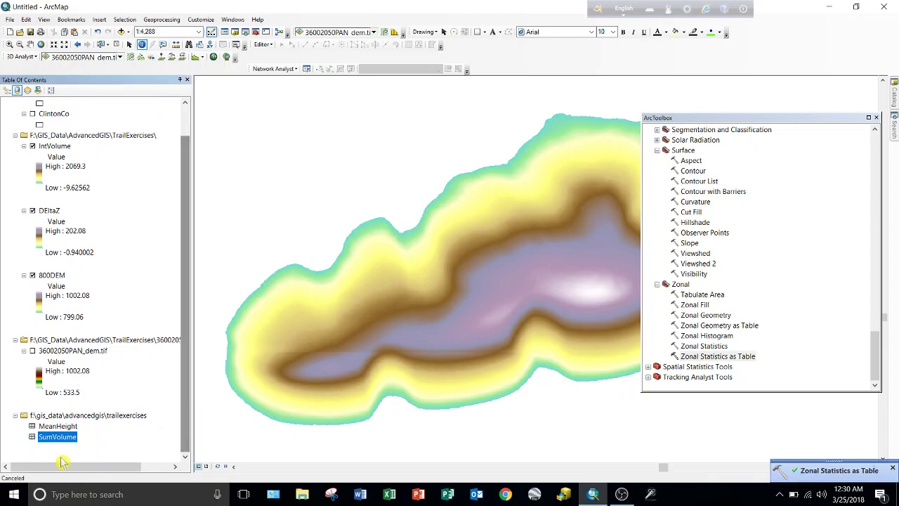
click(56, 439)
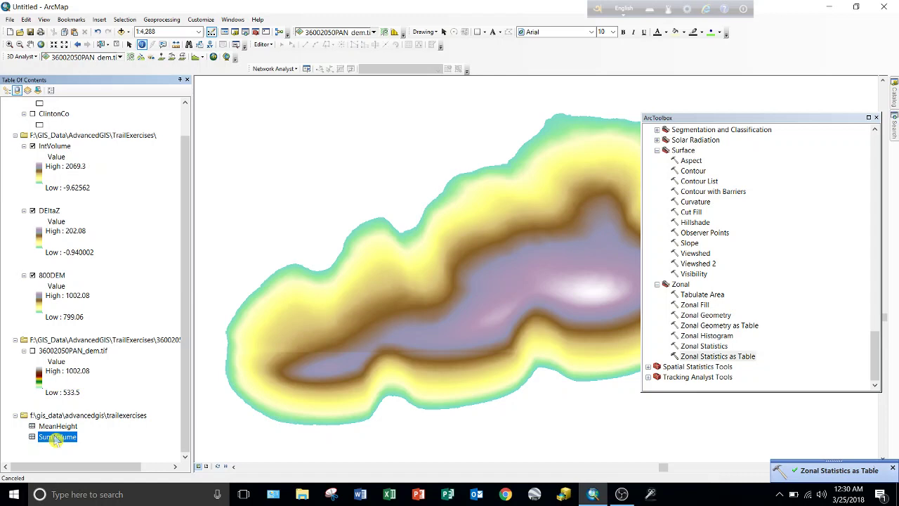
right_click(56, 436)
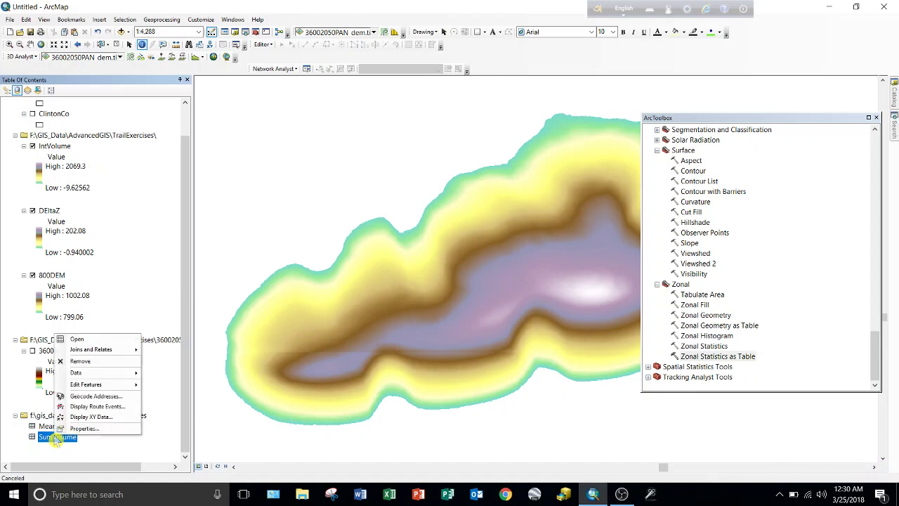
click(94, 340)
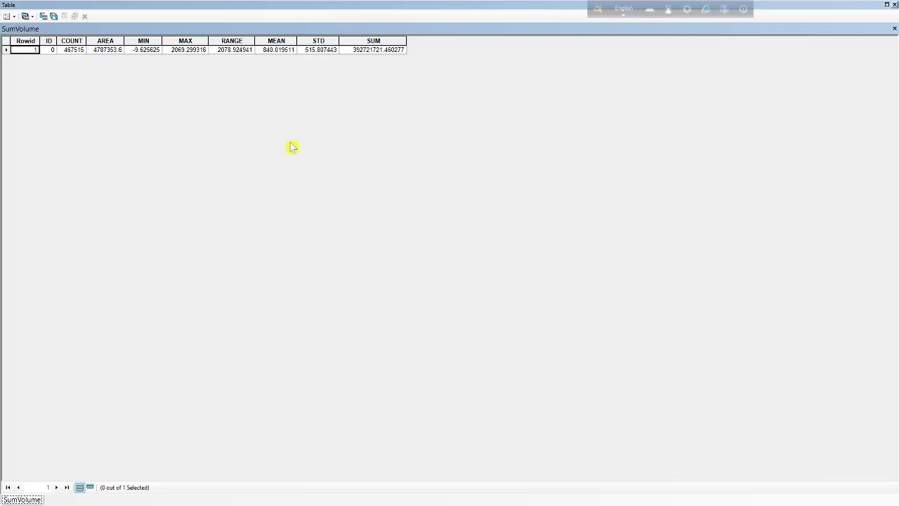
click(354, 44)
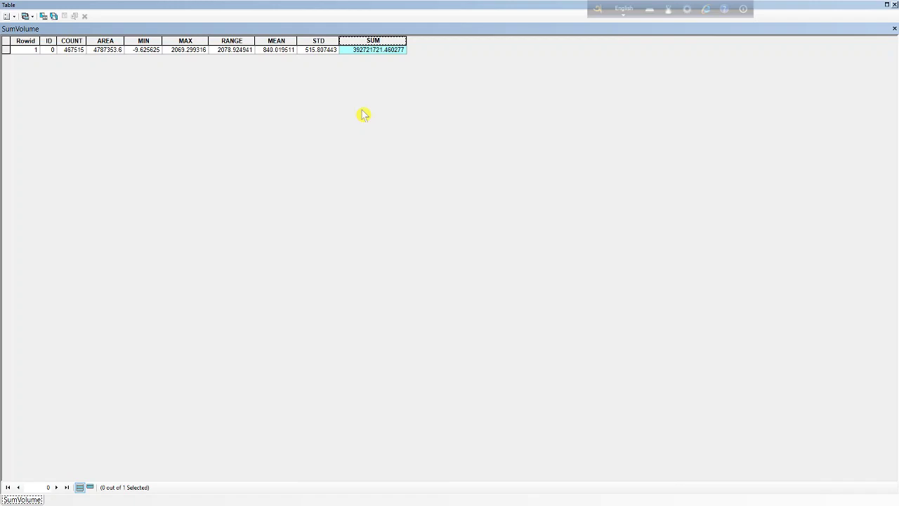
click(895, 6)
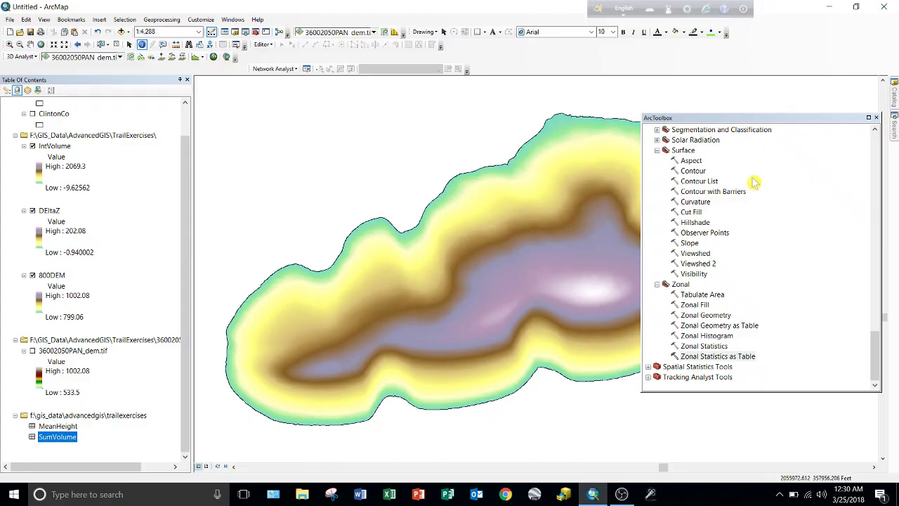